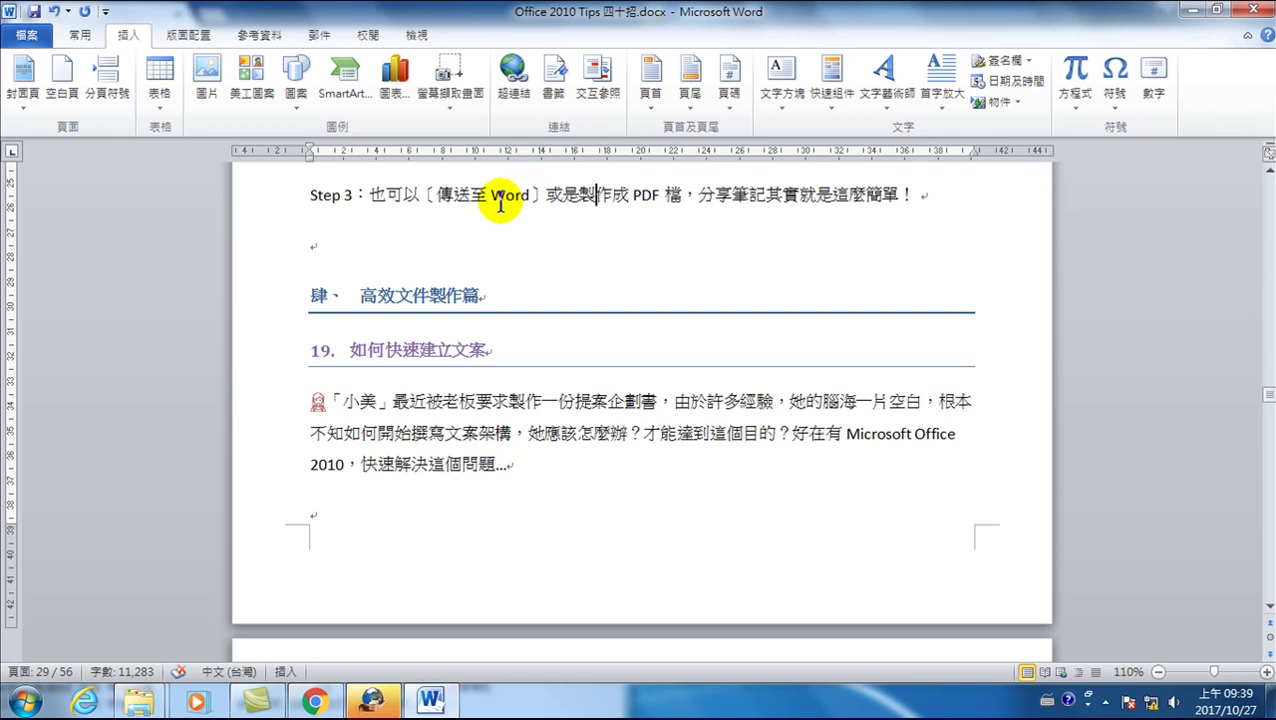
- Select the word 'Word' in the Step 3 line of the Office 2010 tips document
left_click_drag(490, 194, 523, 193)
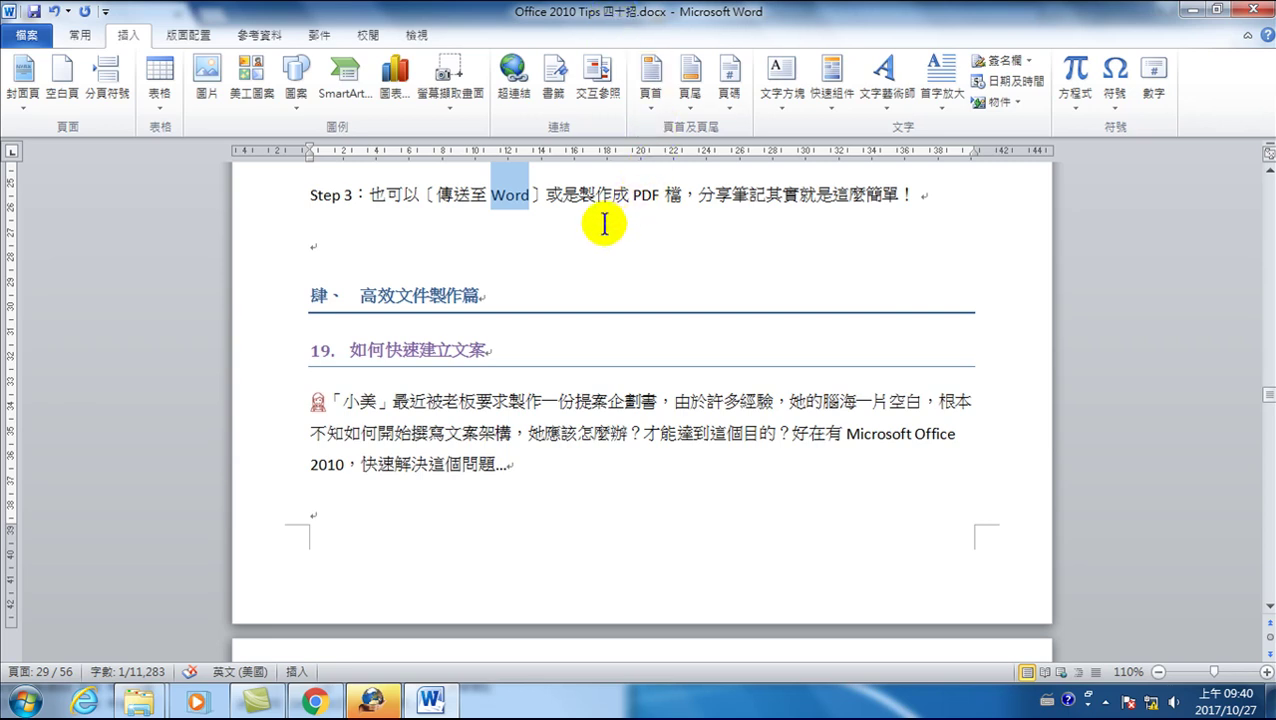
- Place the cursor in the document and scroll up to section 19 under 肆、高效文件製作篇
left_click(576, 203)
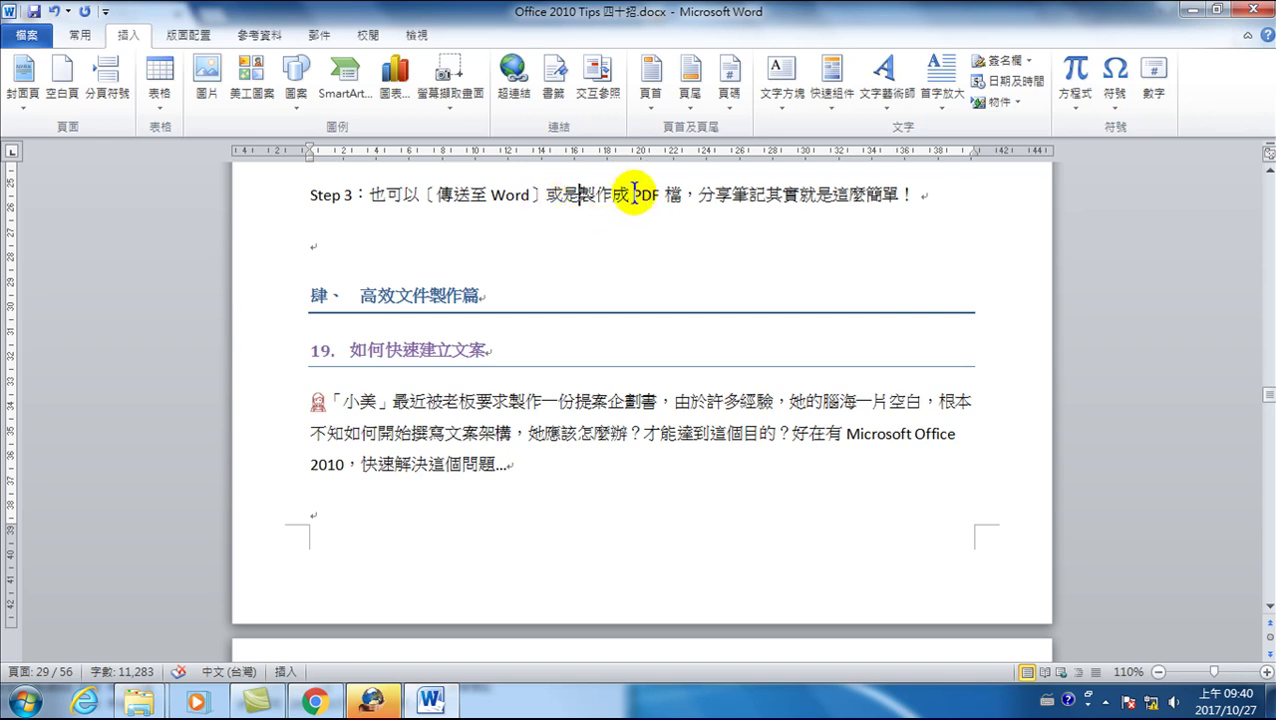
scroll(624, 197, "up", 3)
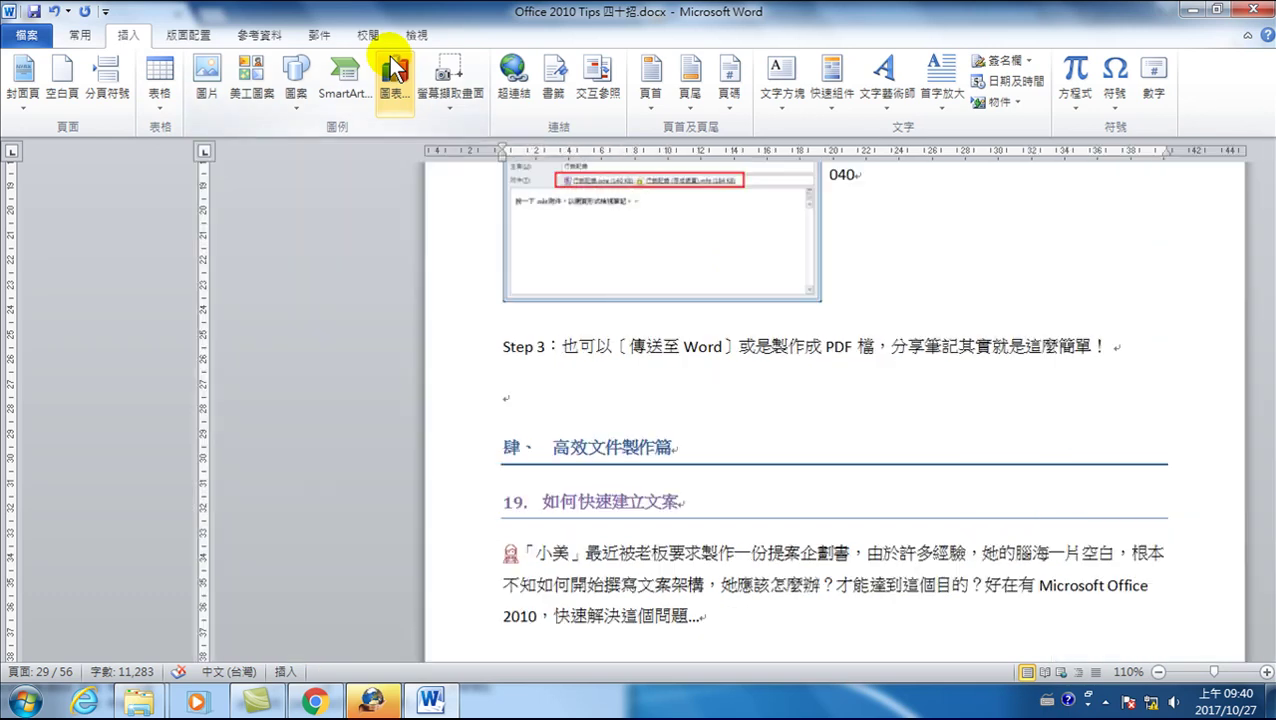
type("Excel")
- Search the document for Excel, then for Word, in the Navigation pane search box
left_click(77, 177)
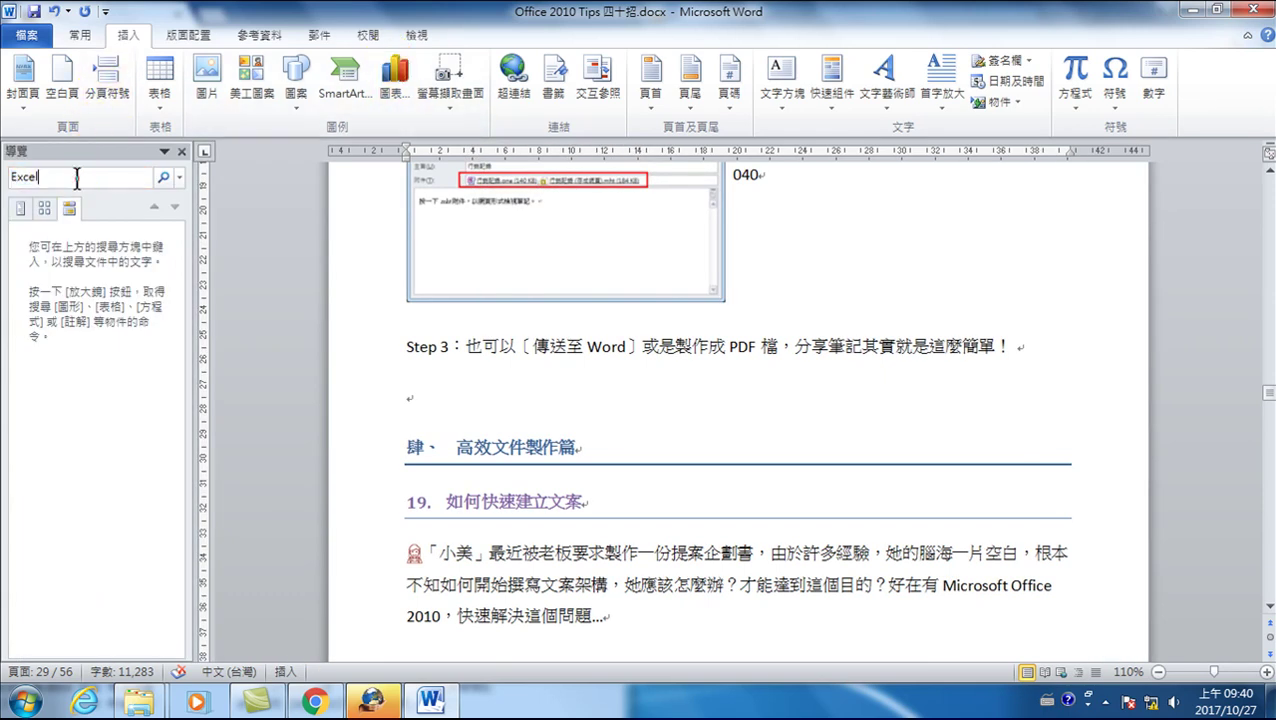
left_click(77, 177)
key("Return")
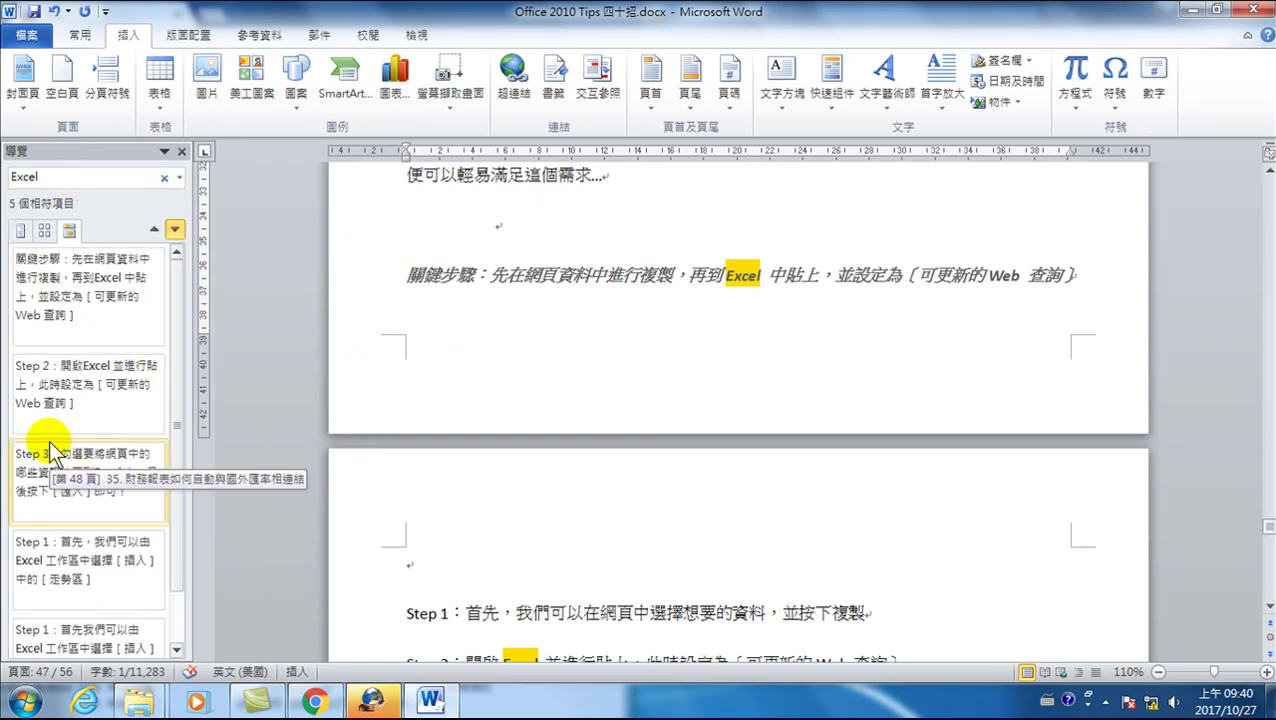
left_click(56, 178)
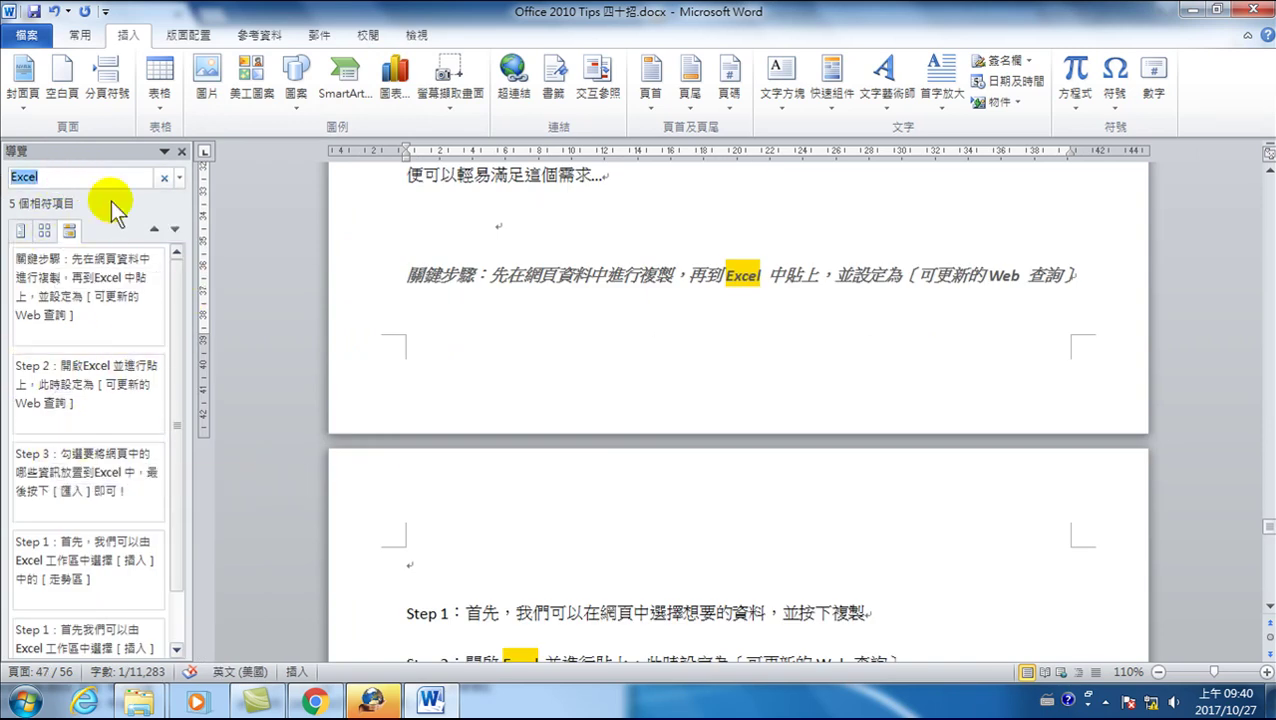
type("Word")
- Change the search term to Power, finding 4 matches
left_click(45, 176)
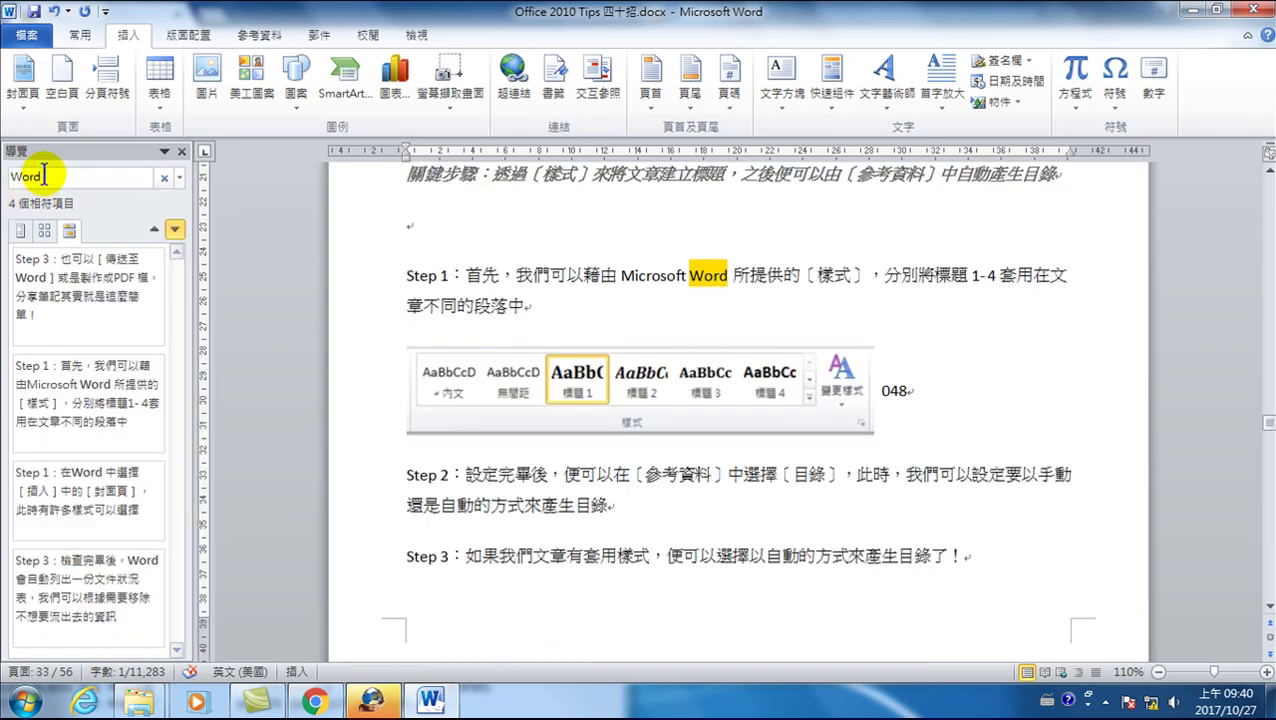
left_click(45, 176)
type("POw")
key("BackSpace")
key("BackSpace")
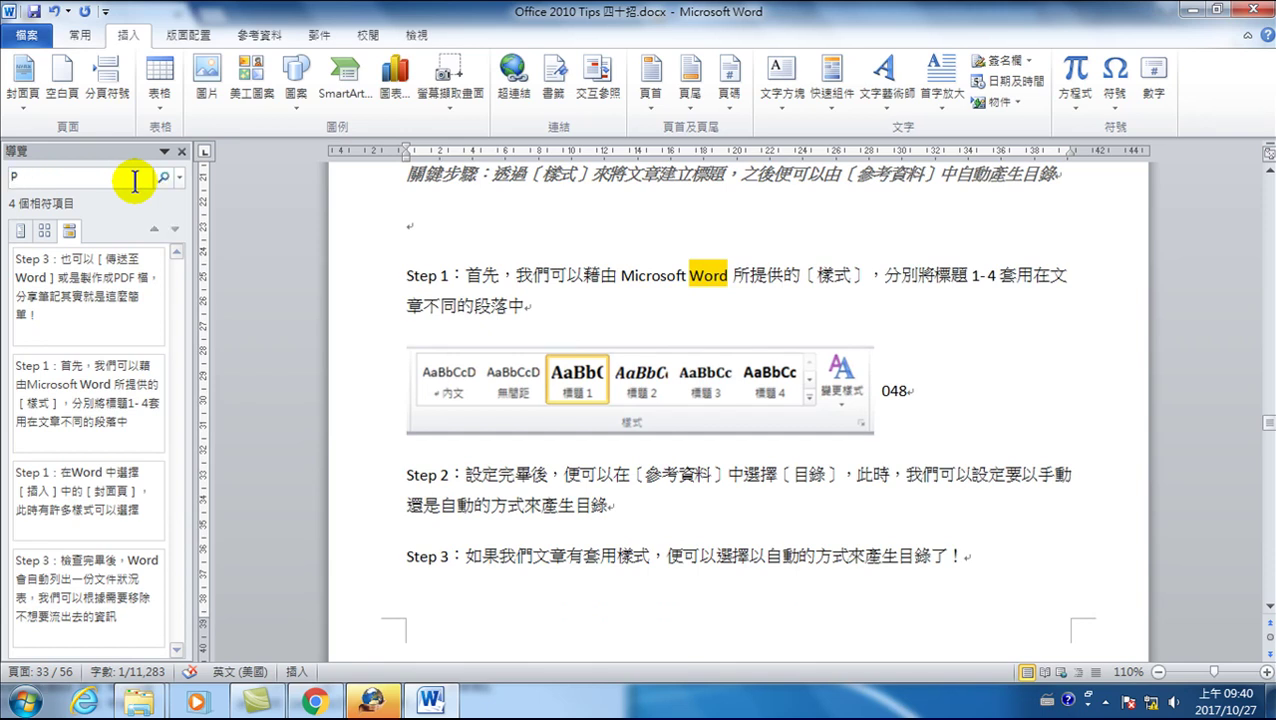
key("ctrl+space")
key("ctrl+space")
type("ower Poin")
key("BackSpace")
key("BackSpace")
key("BackSpace")
key("BackSpace")
key("BackSpace")
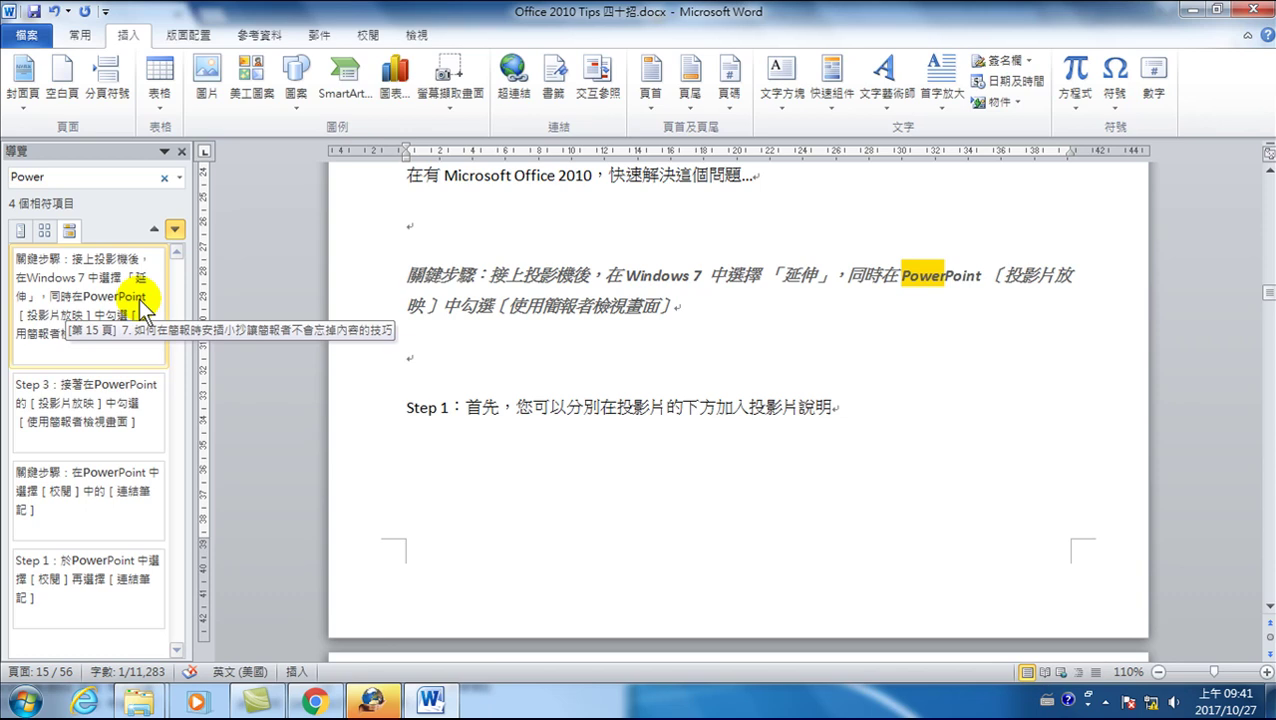
- Jump to the PowerPoint match under heading 7 and place the cursor in the body text
left_click(542, 273)
scroll(540, 300, "up", 5)
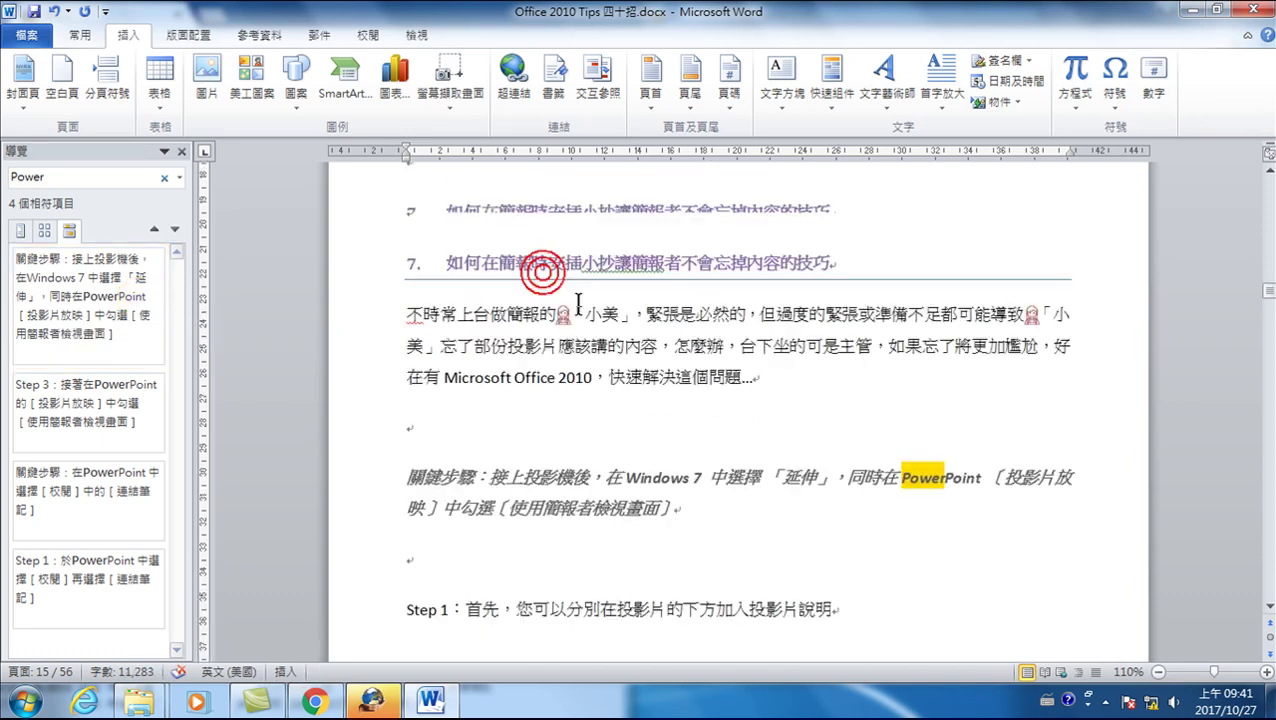
left_click(507, 365)
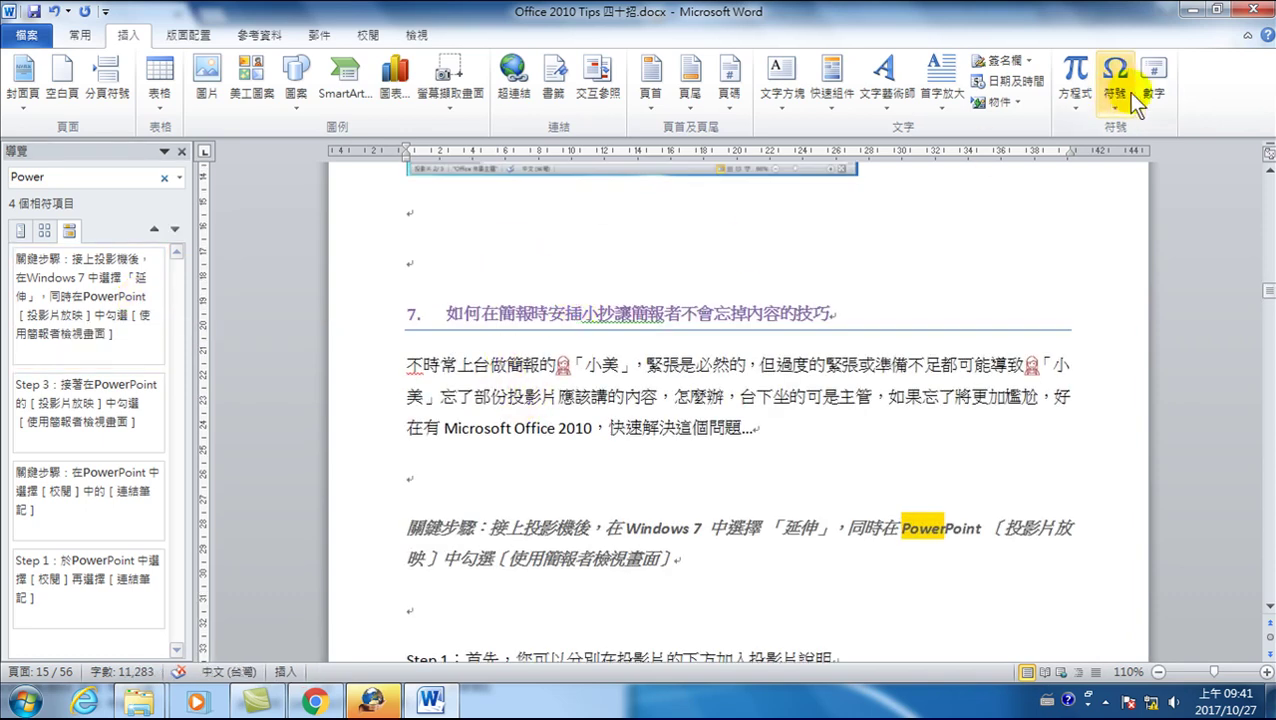
left_click(82, 36)
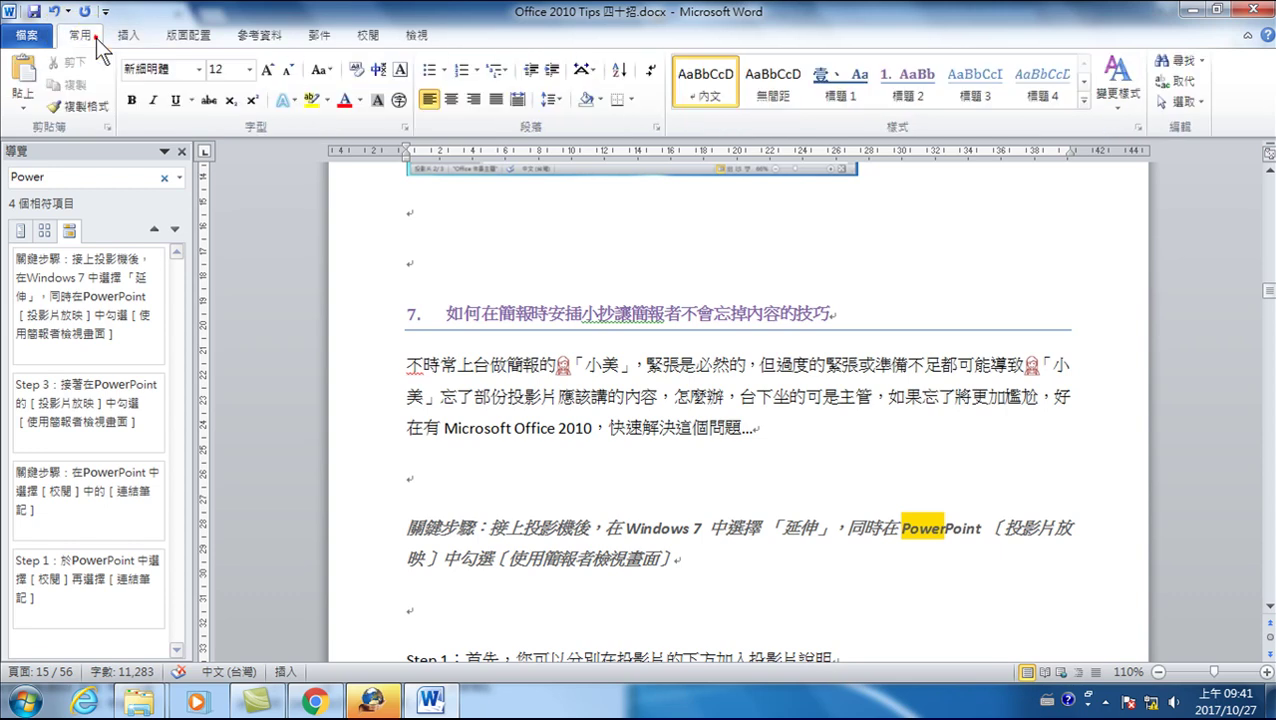
- Replace all 4 occurrences of Word with 「Word」, with Use wildcards turned off
left_click(1181, 82)
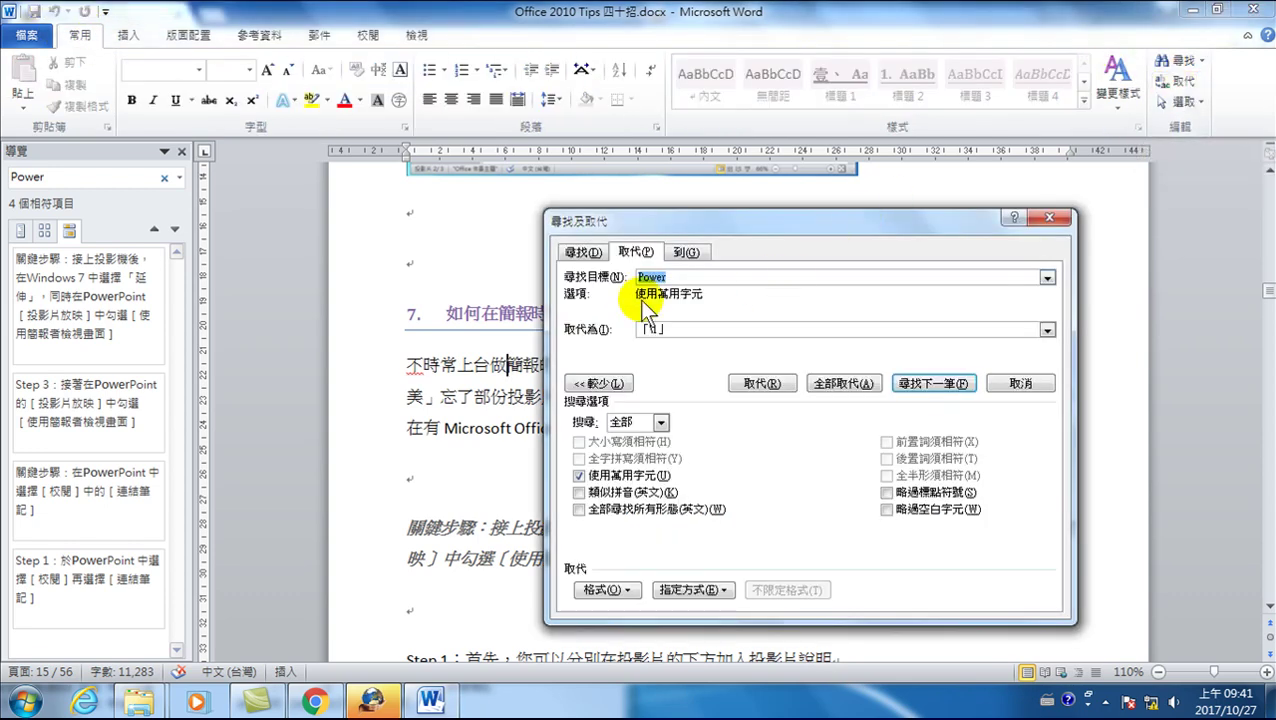
type("Word")
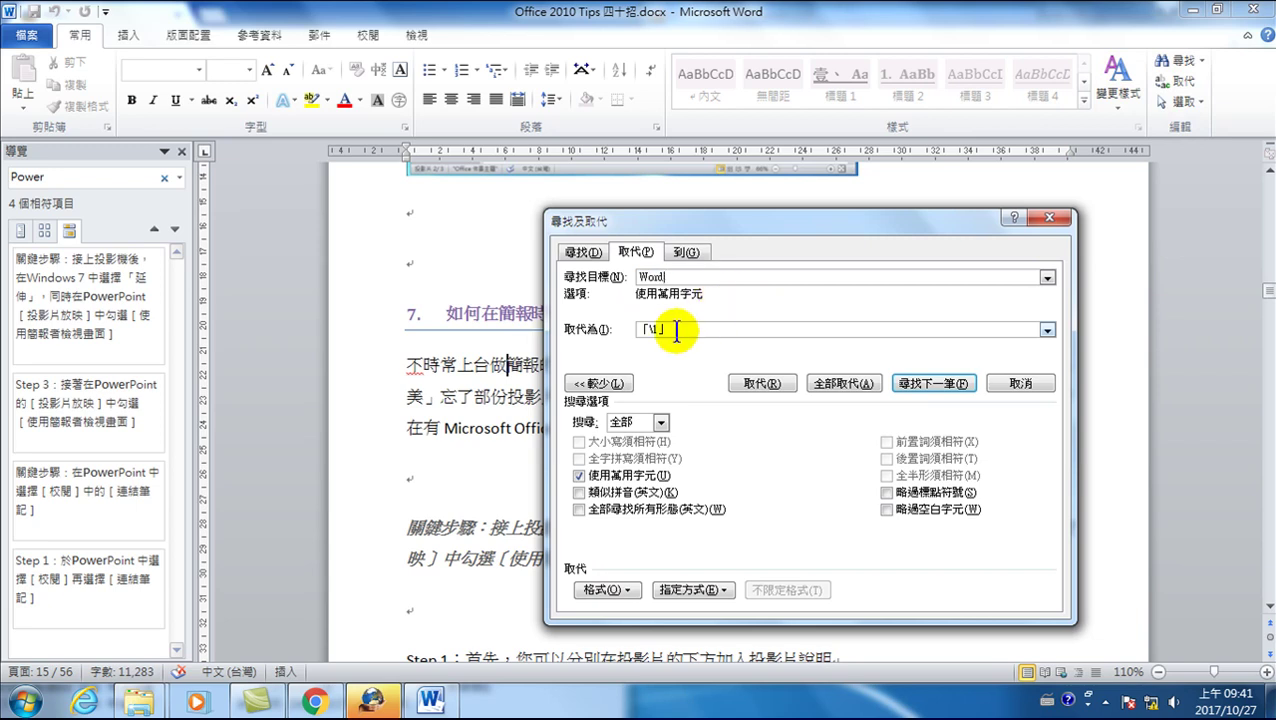
double_click(668, 329)
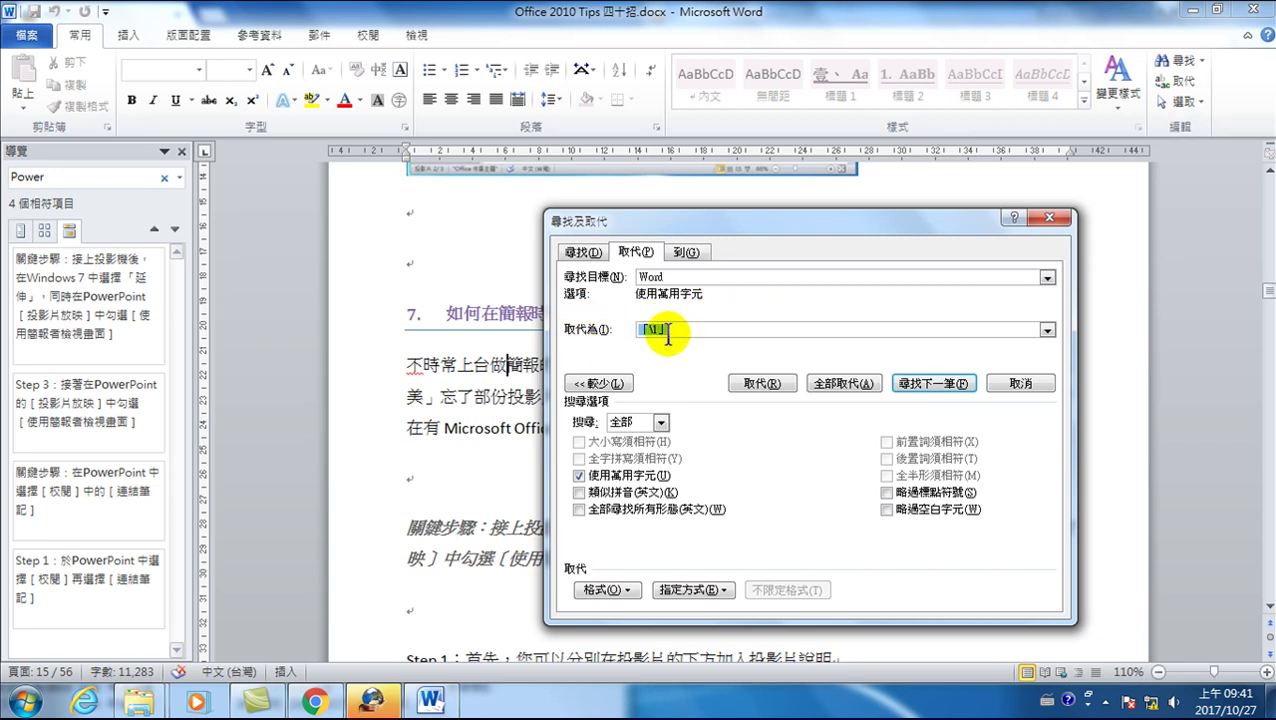
left_click(659, 330)
type("「Word」")
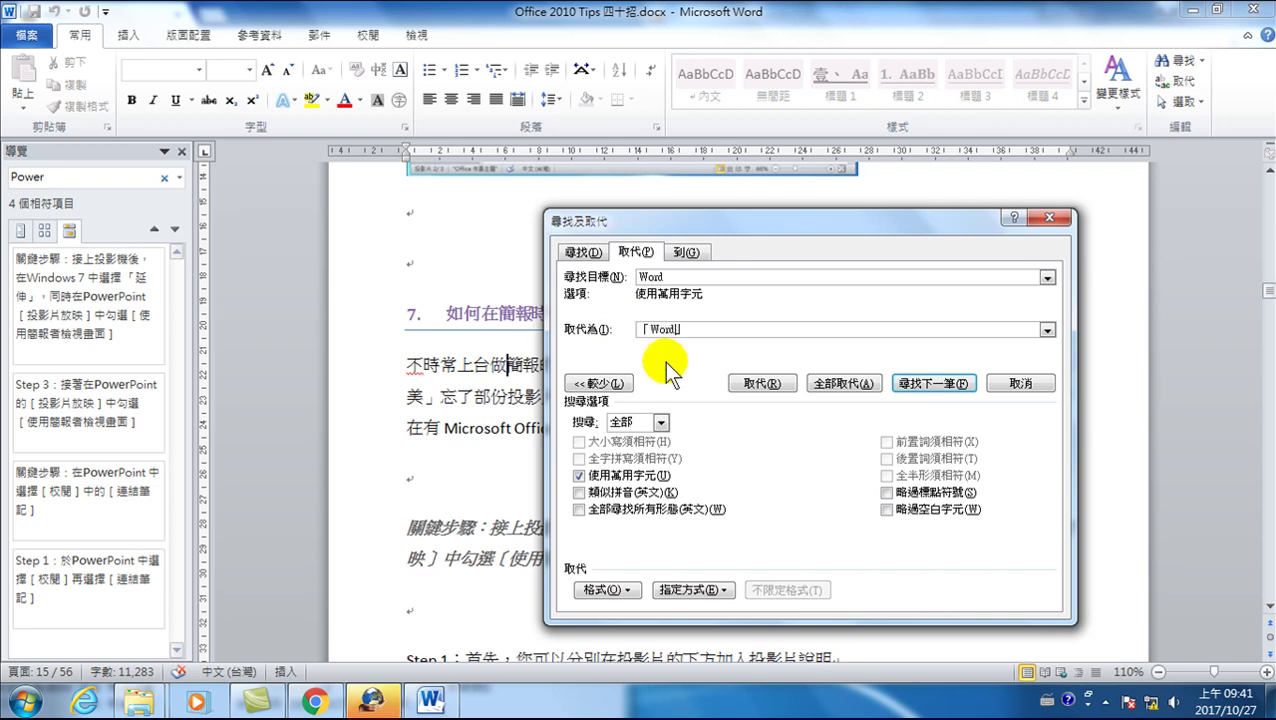
left_click(580, 475)
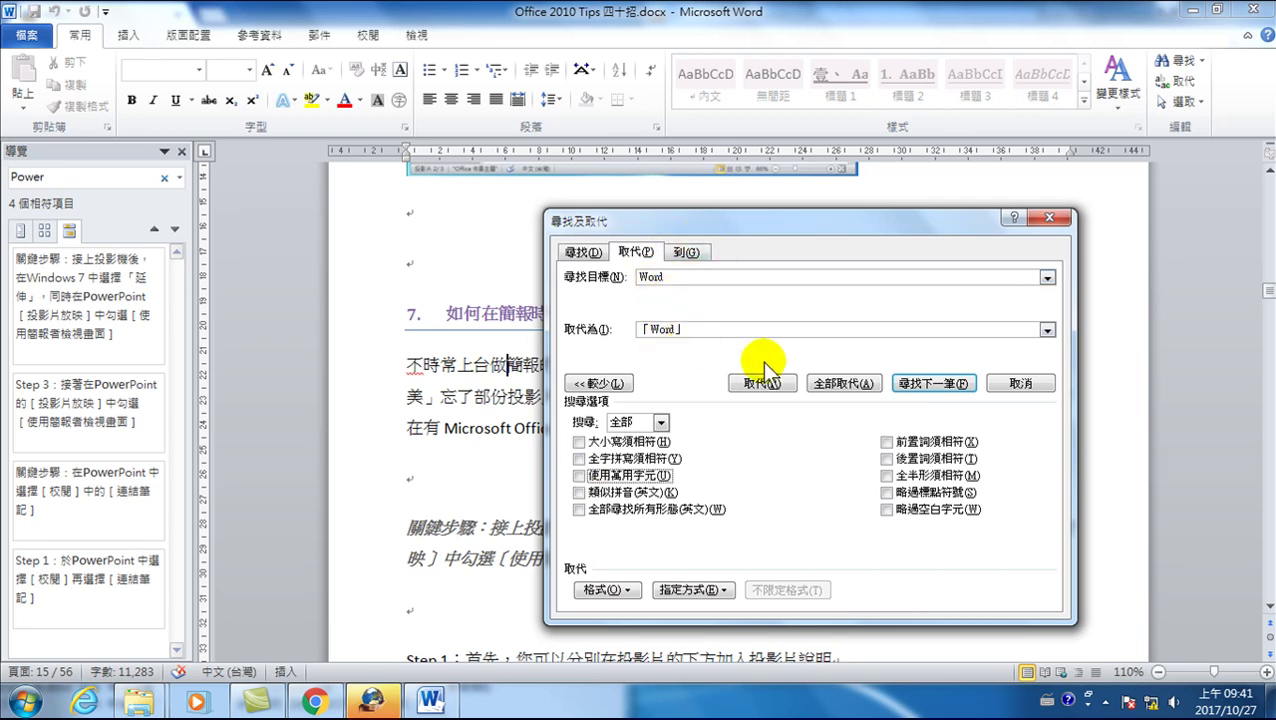
left_click(845, 384)
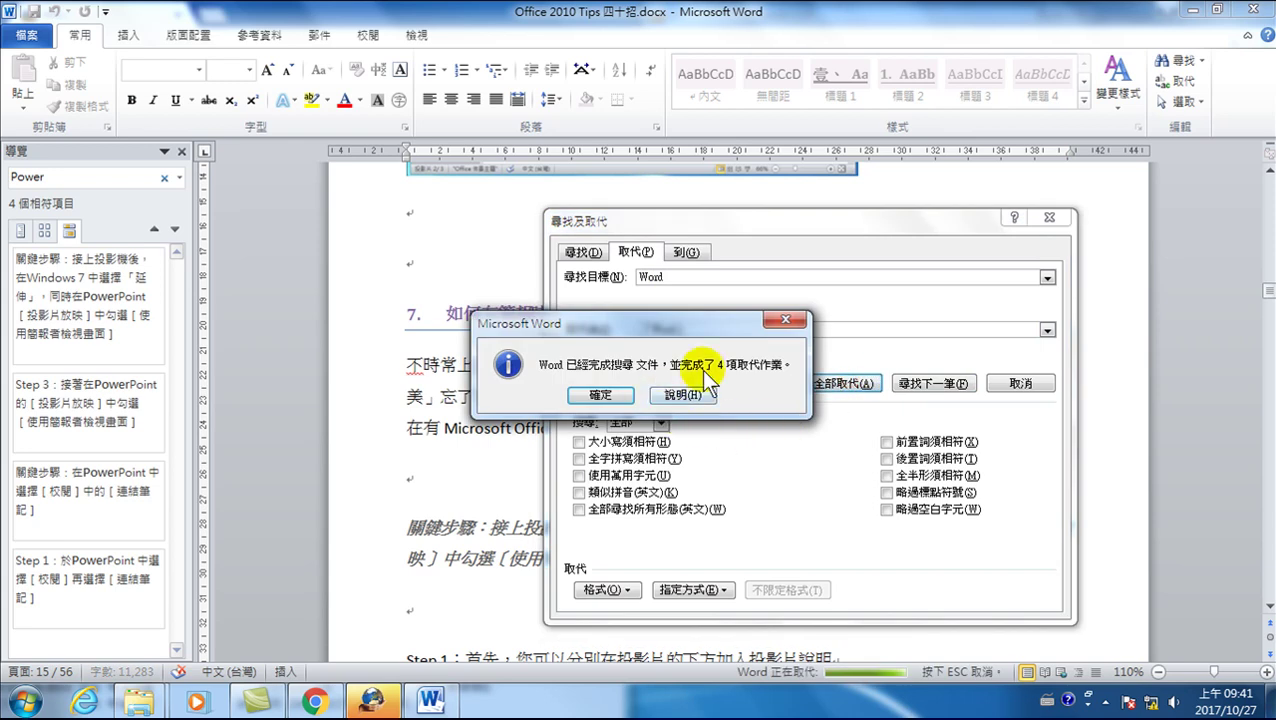
left_click(605, 395)
- Replace all 5 occurrences of Excel with 「Excel」, then enter PowerPoint as the next search text
double_click(670, 277)
type("Excel")
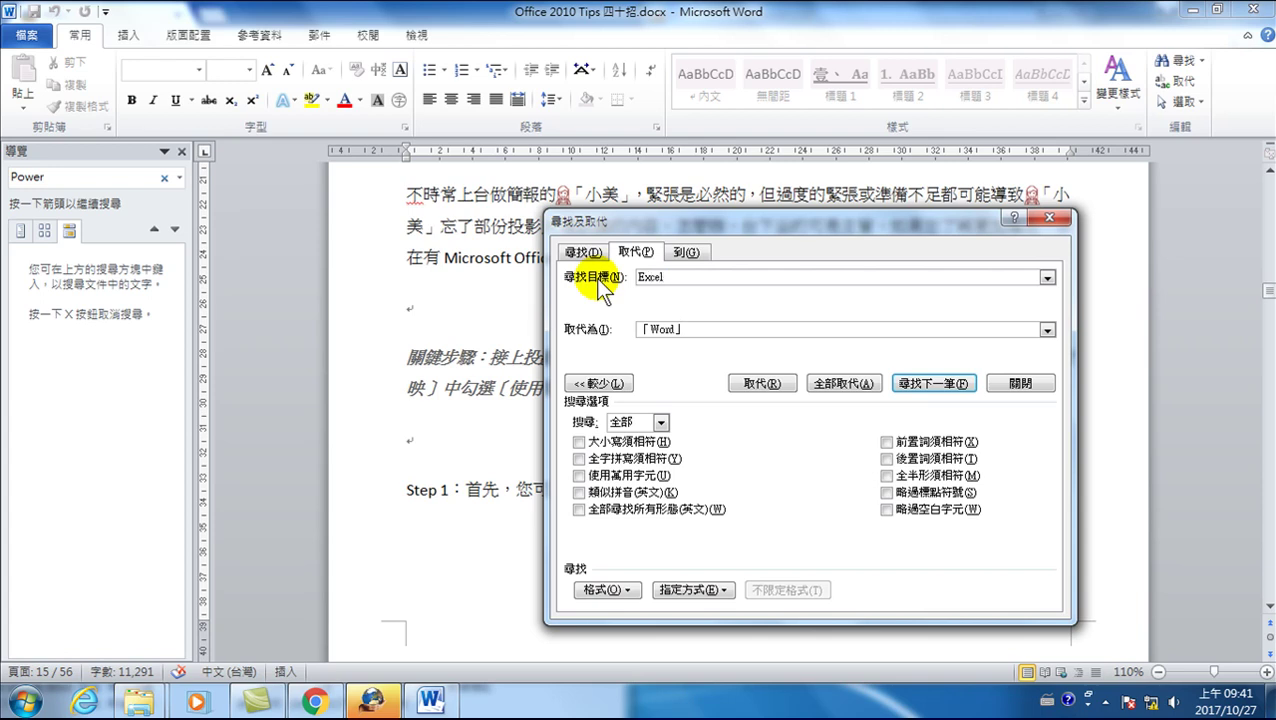
double_click(662, 329)
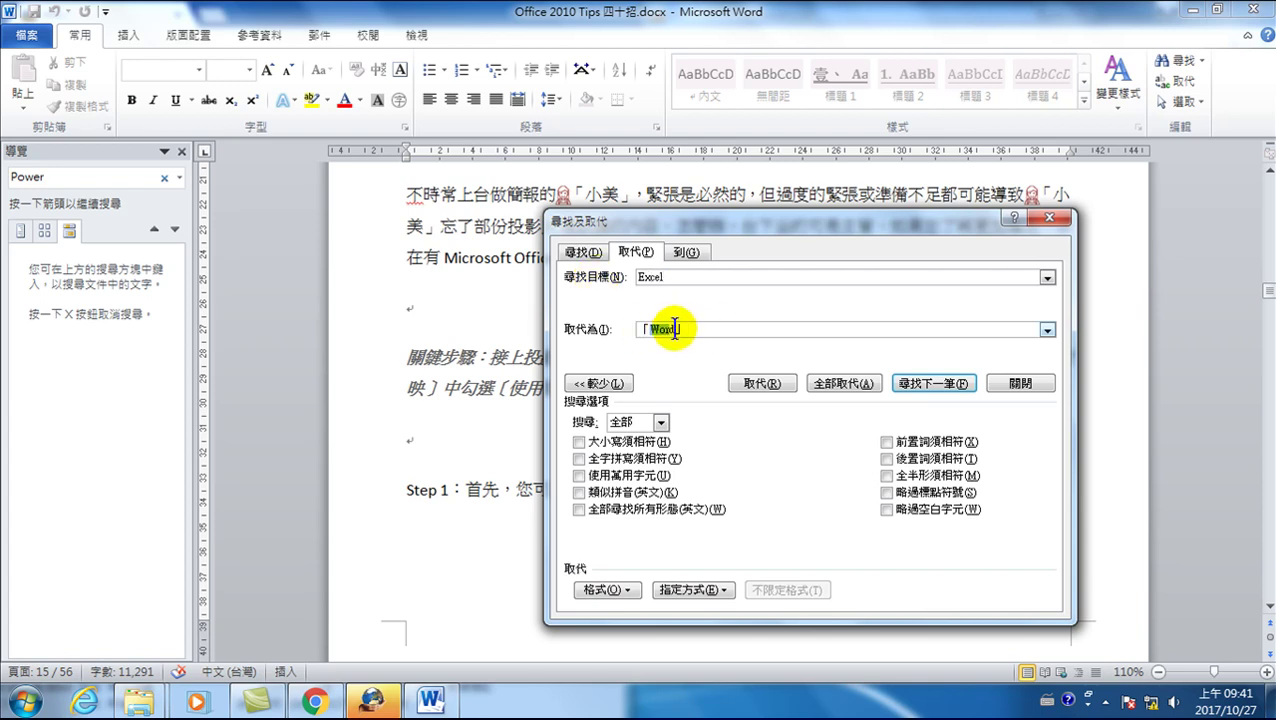
type("Excel」")
left_click(832, 384)
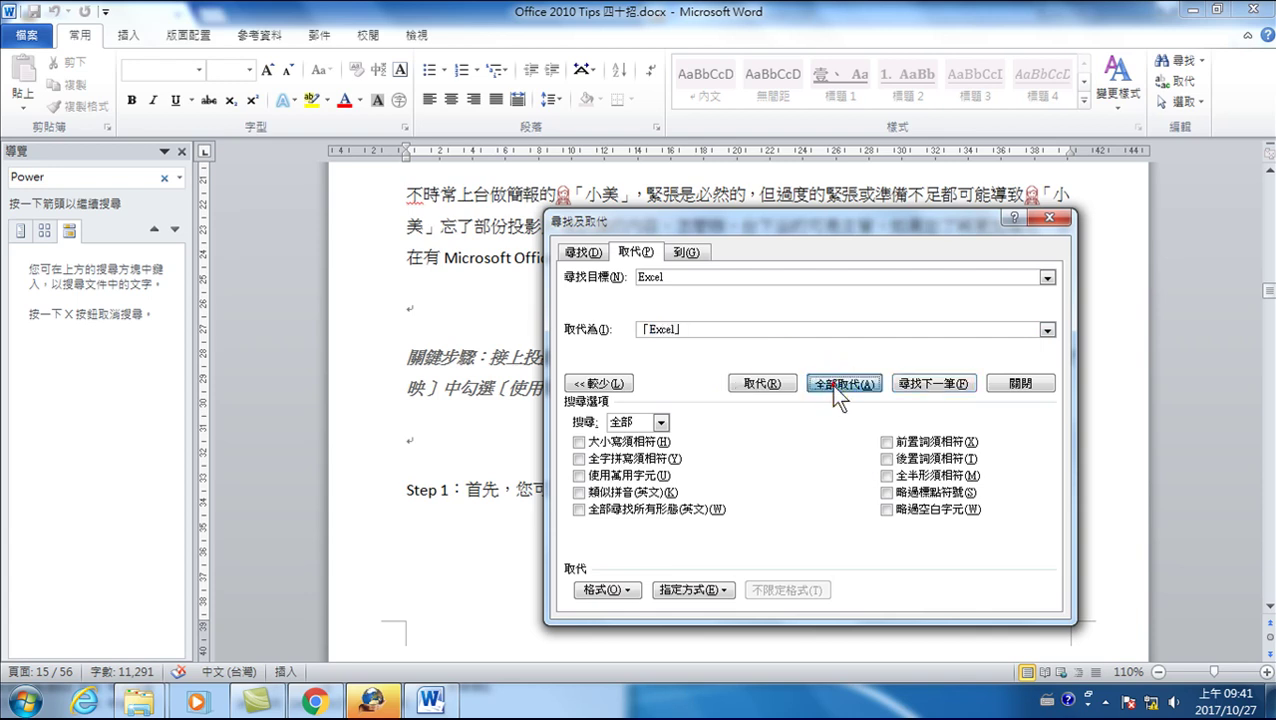
left_click(607, 394)
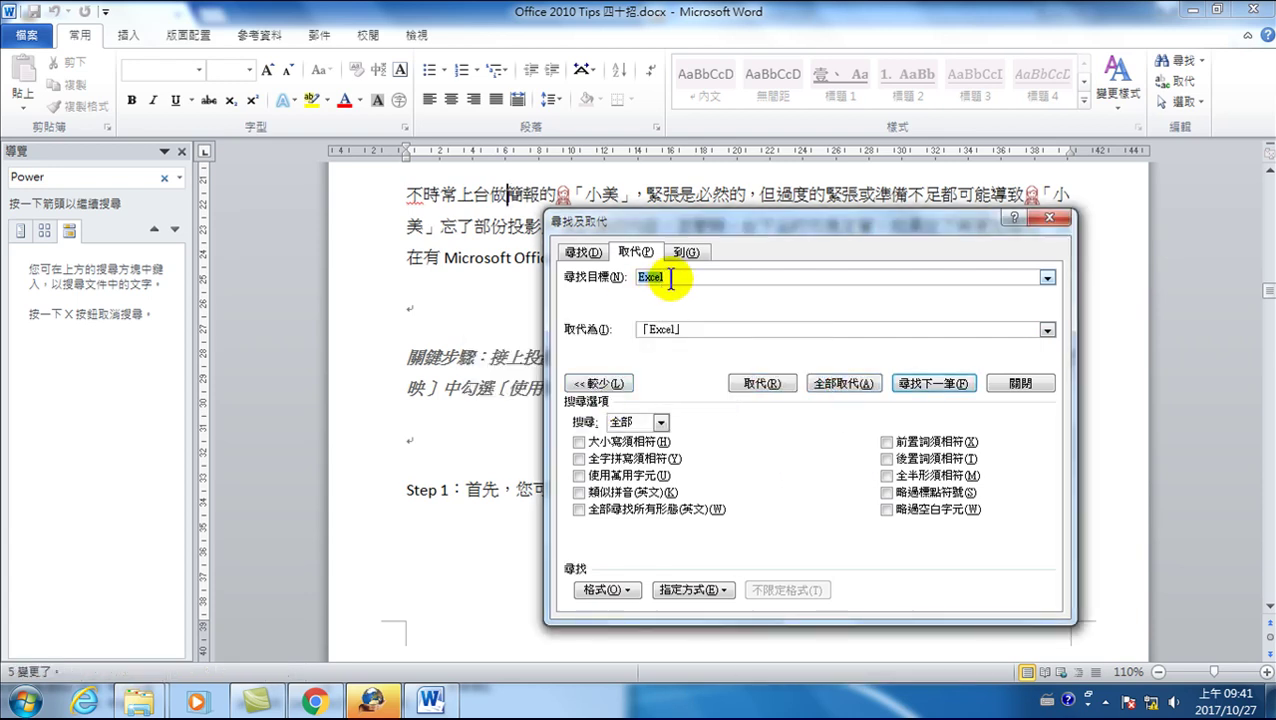
type("PowerPoint")
- Replace all 4 occurrences of PowerPoint with 「PowerPoint」 and close the Find and Replace dialog
double_click(654, 328)
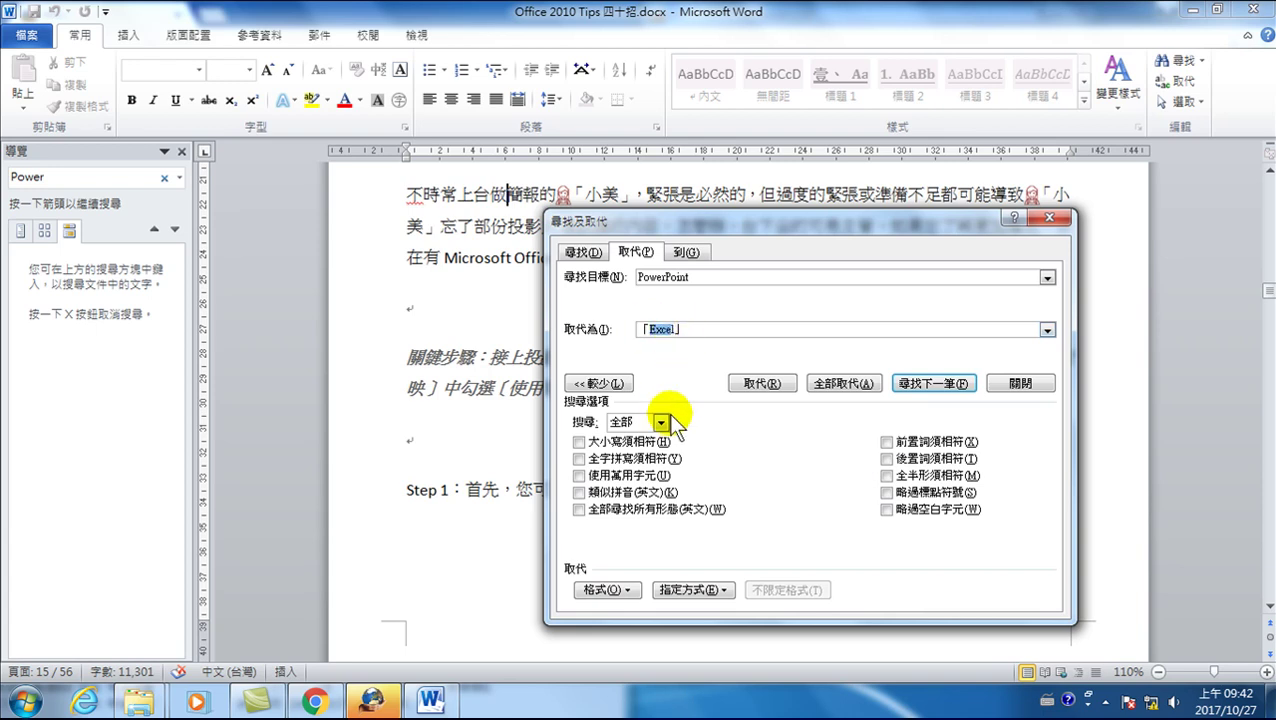
key("BackSpace")
type("PowerPoint」")
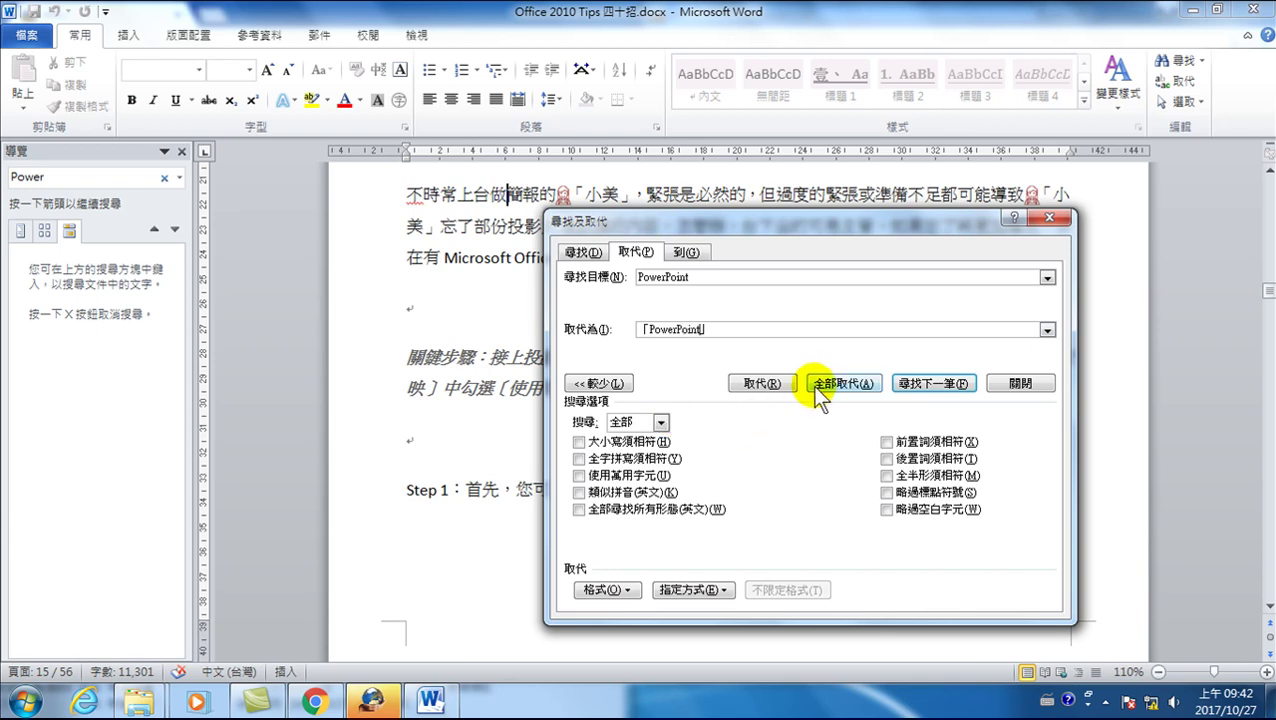
left_click(810, 384)
left_click(608, 393)
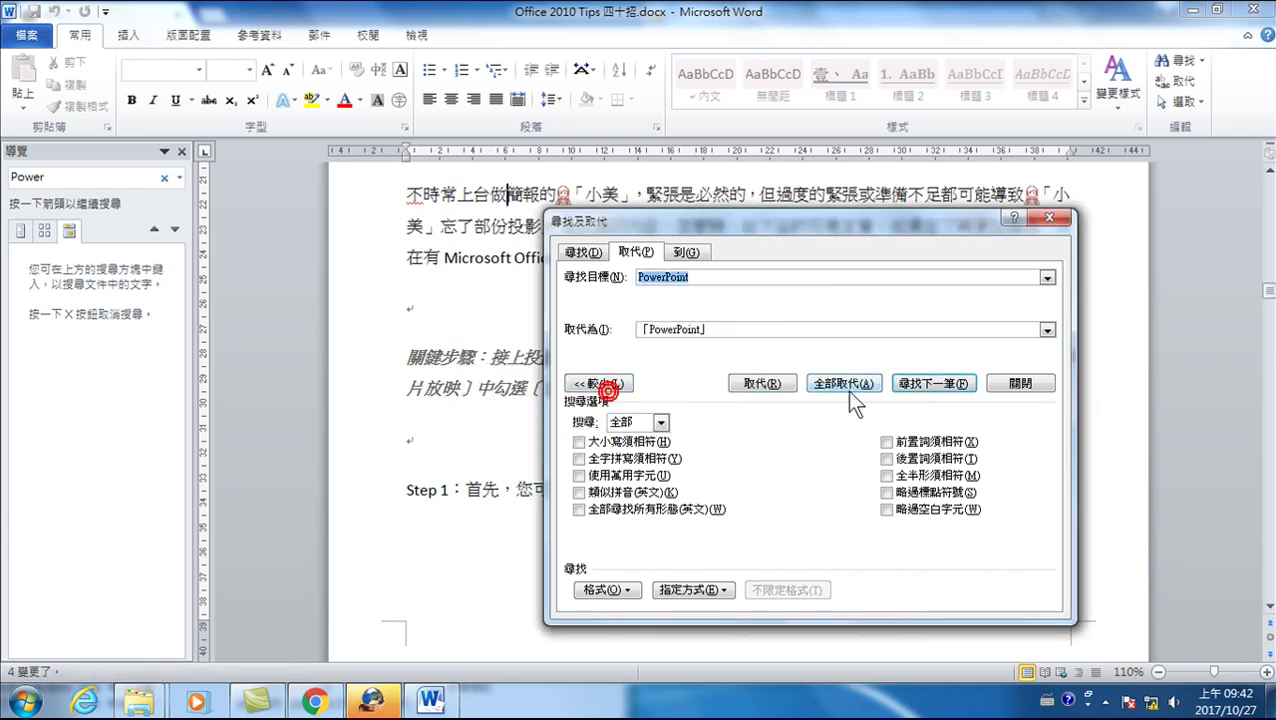
left_click(1012, 386)
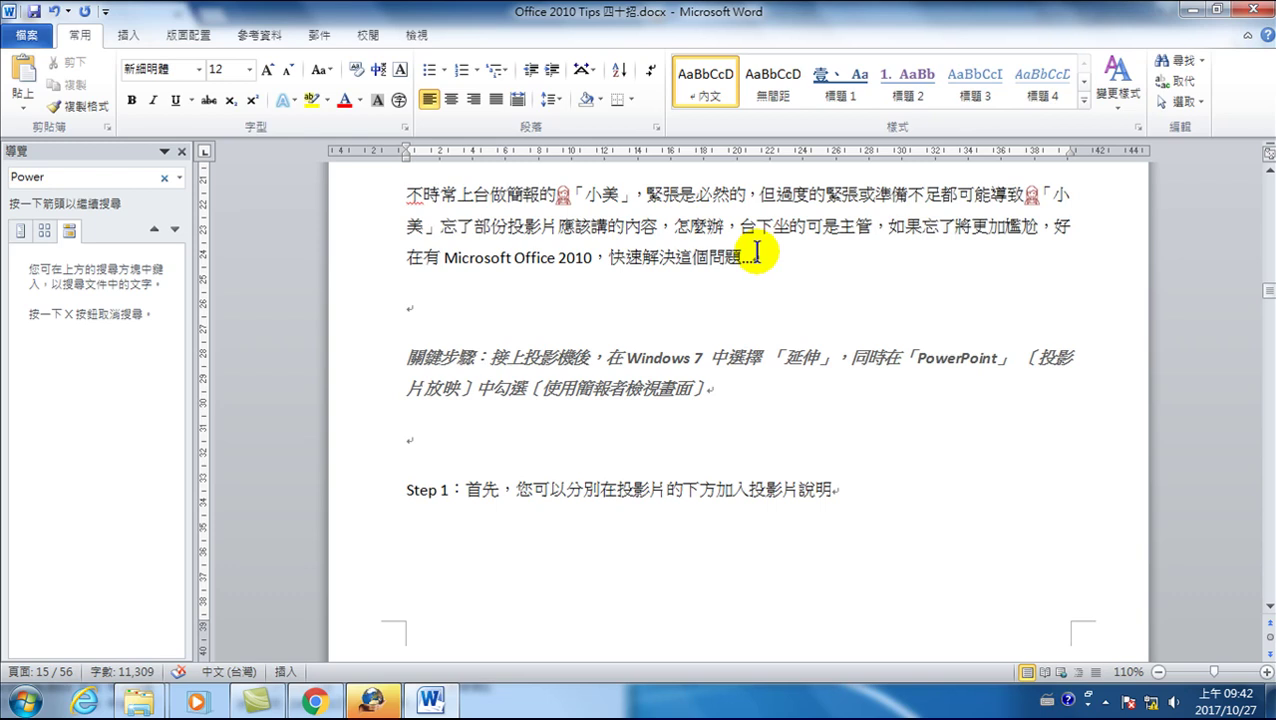
left_click(605, 255)
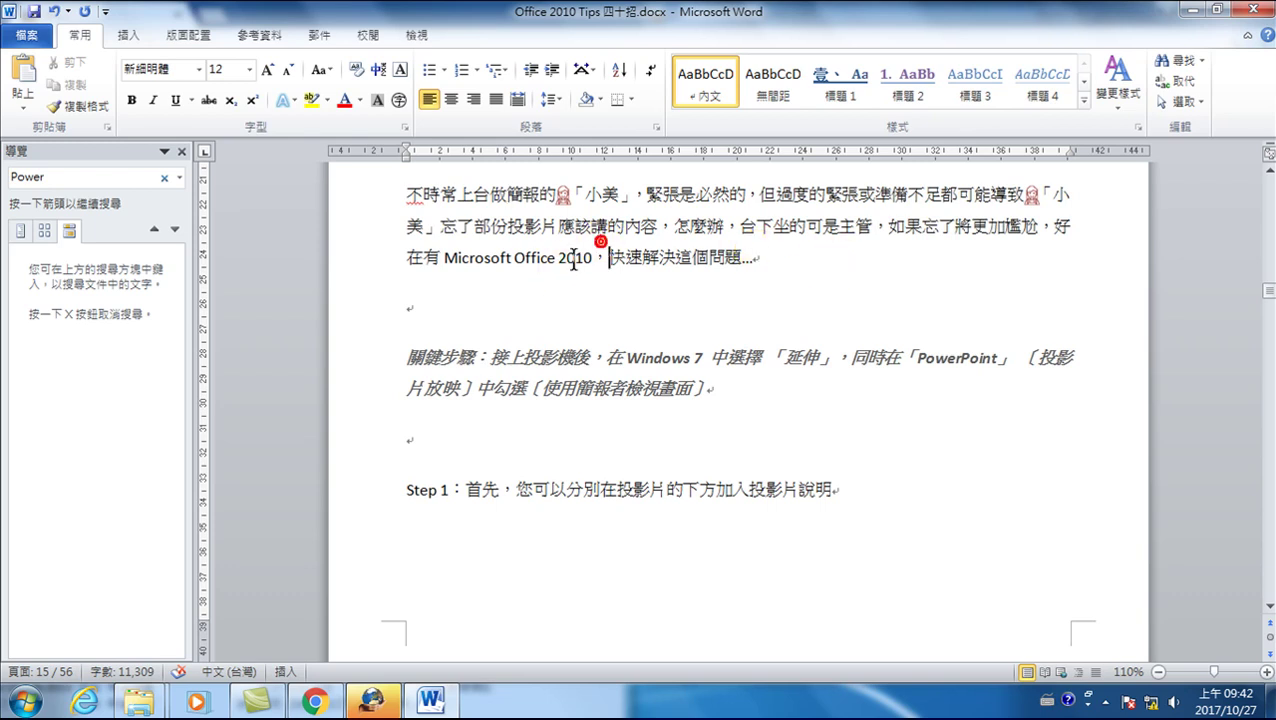
scroll(590, 270, "down", 3)
scroll(621, 300, "down", 5)
scroll(621, 447, "down", 5)
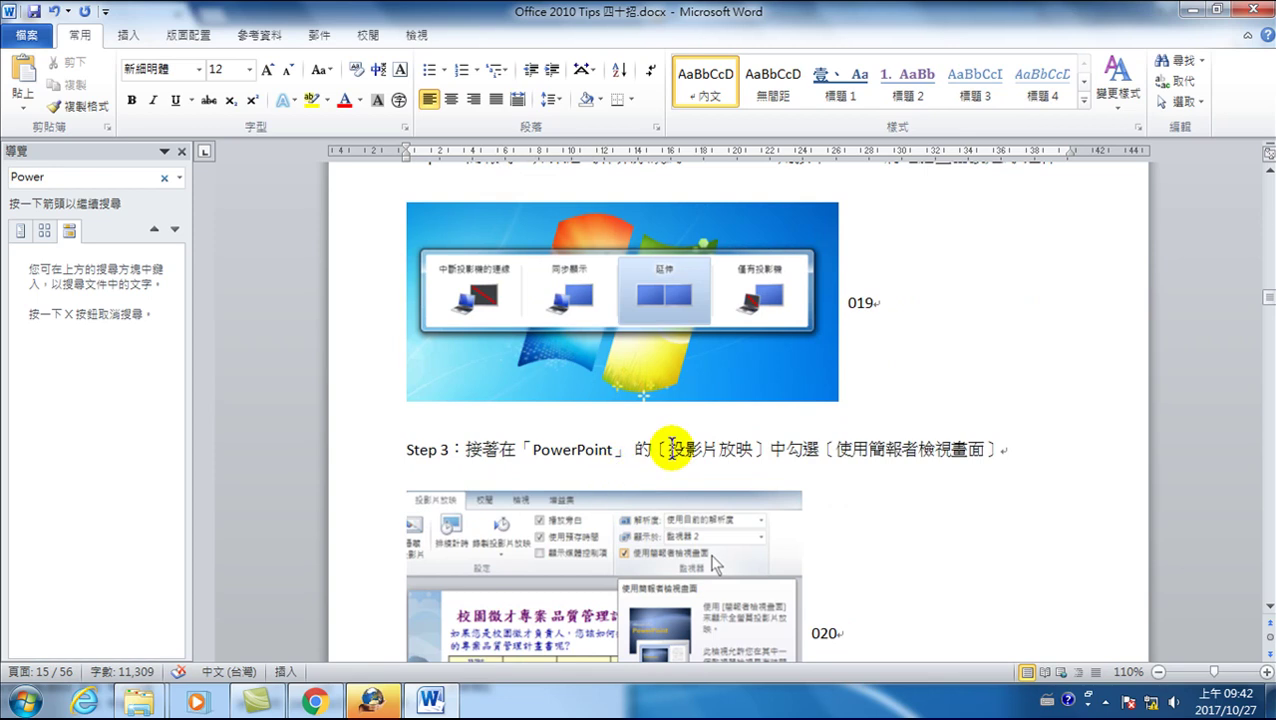
scroll(672, 449, "down", 3)
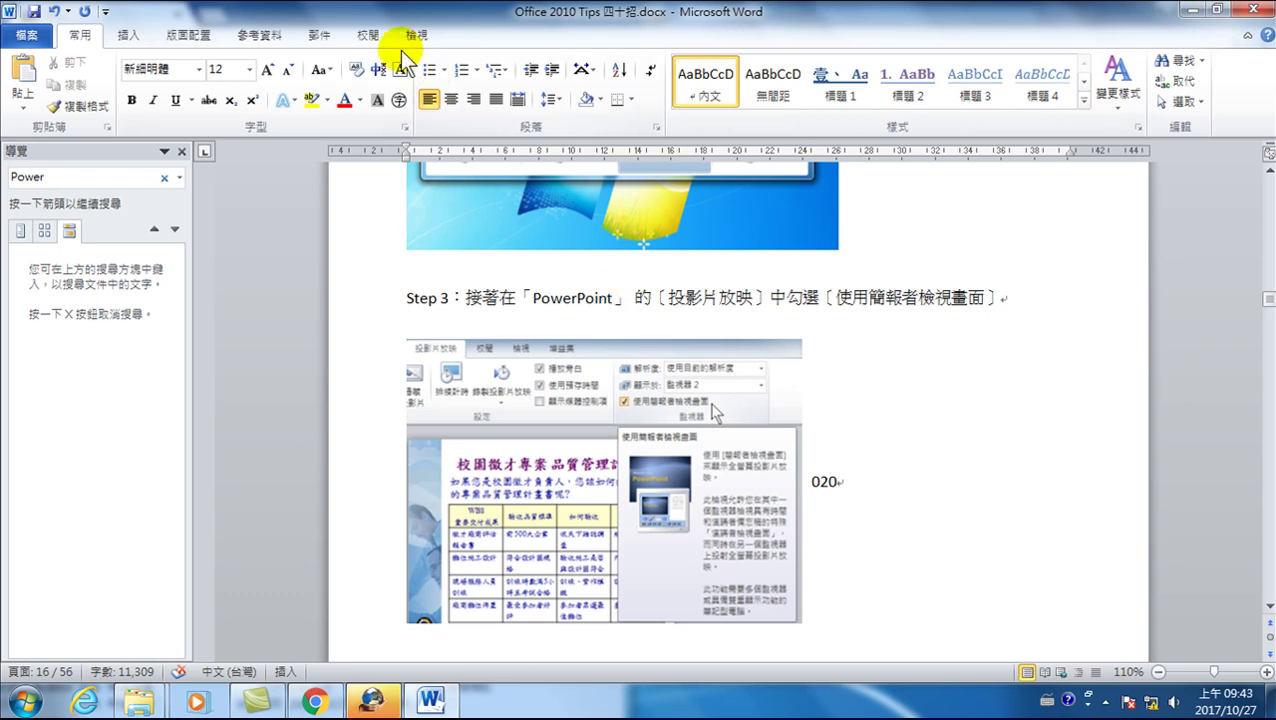
- Reopen Replace and copy 「PowerPoint」 from Replace with into Find what
left_click(86, 38)
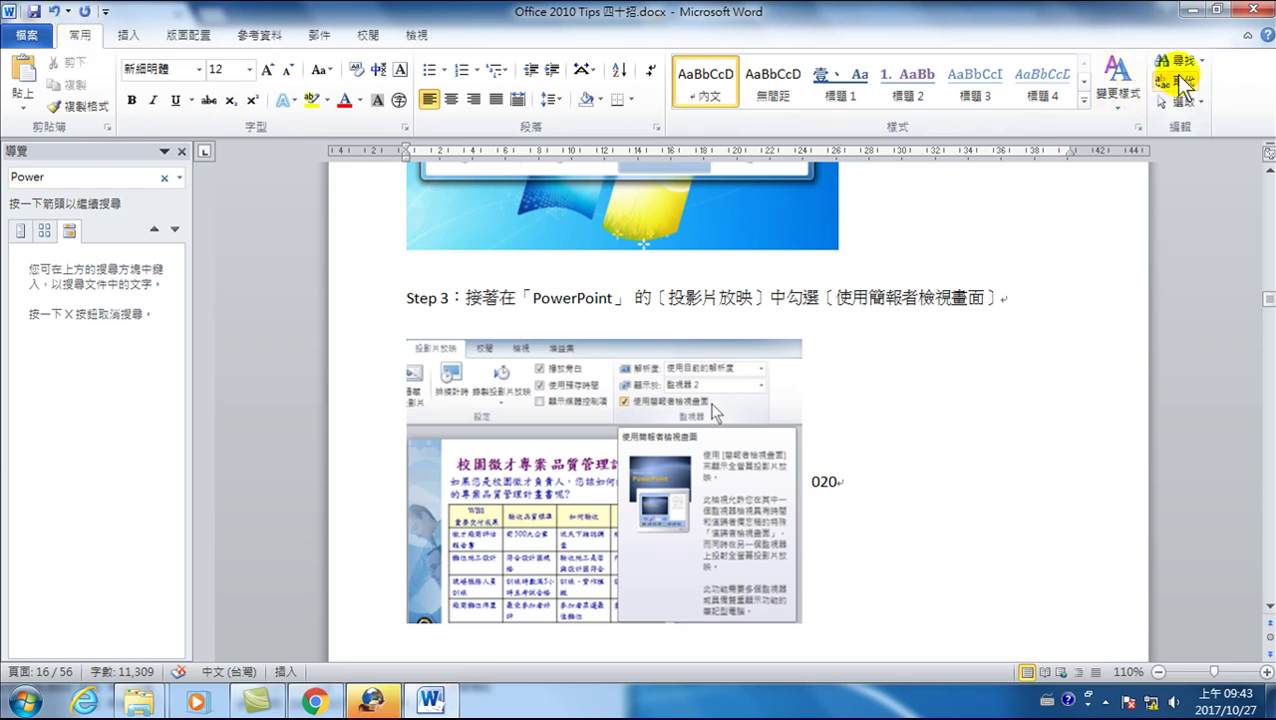
left_click(1181, 81)
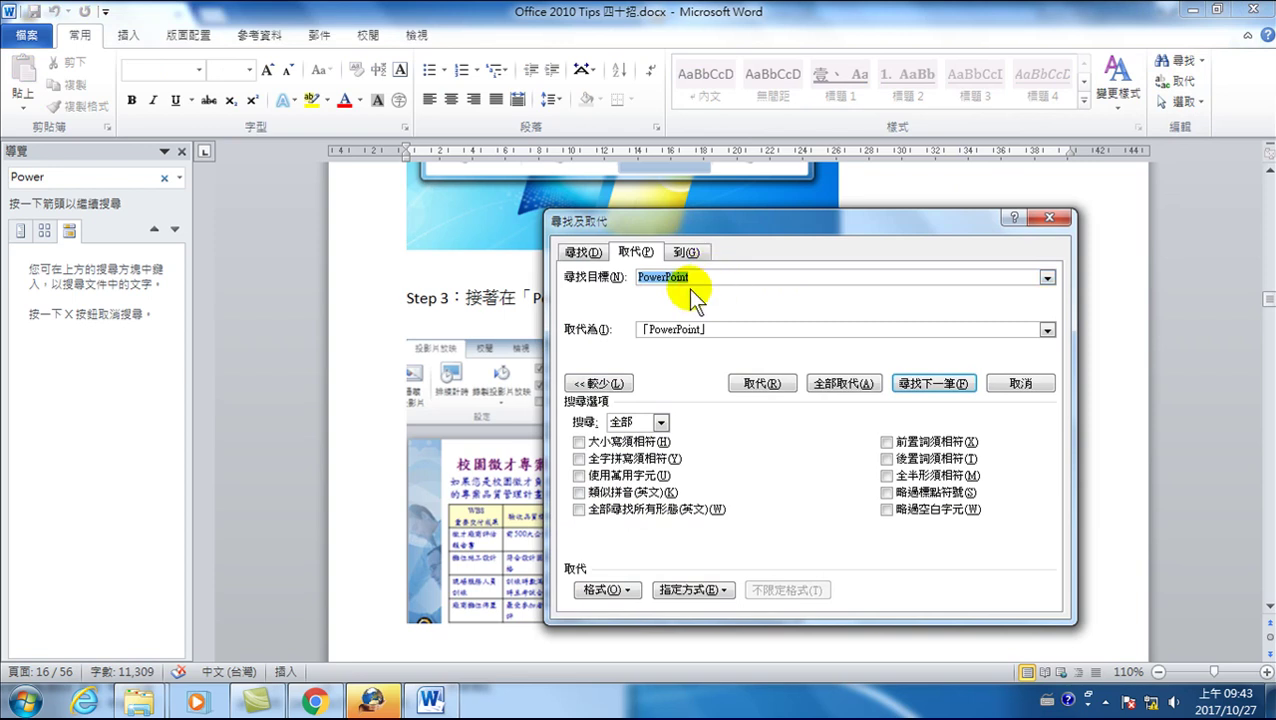
left_click_drag(738, 219, 810, 252)
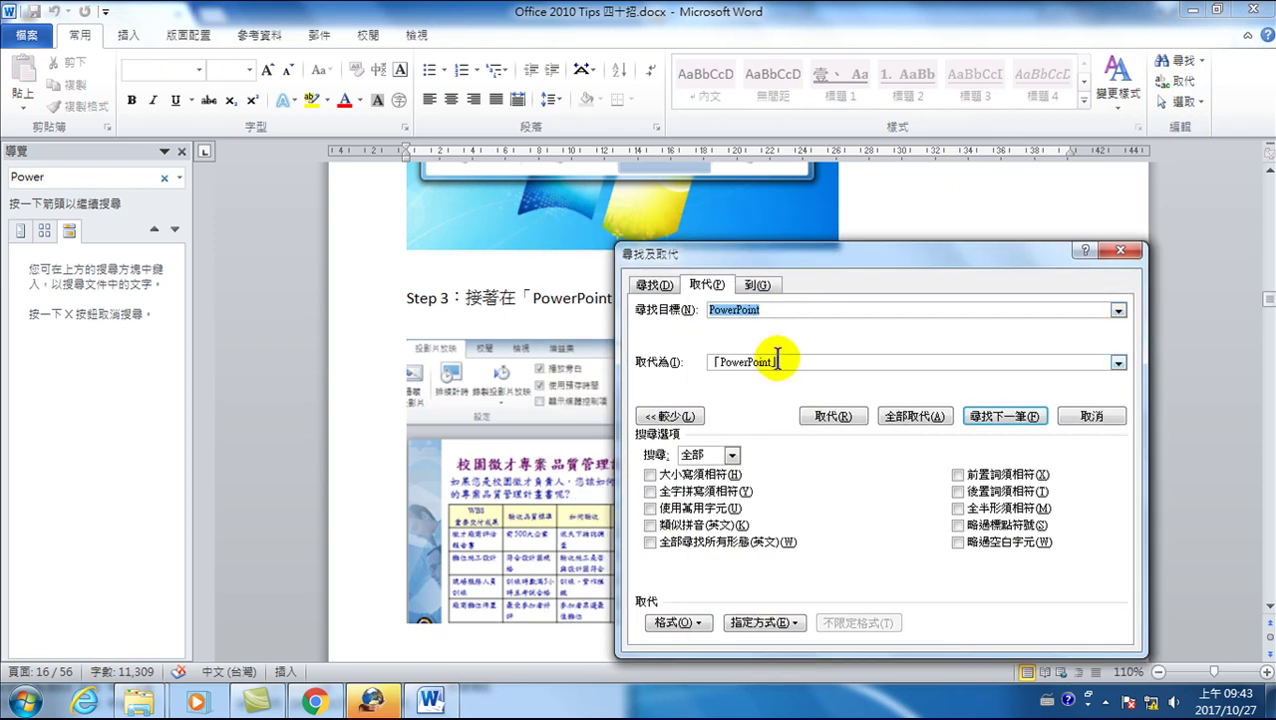
left_click_drag(777, 361, 708, 362)
key("ctrl+c")
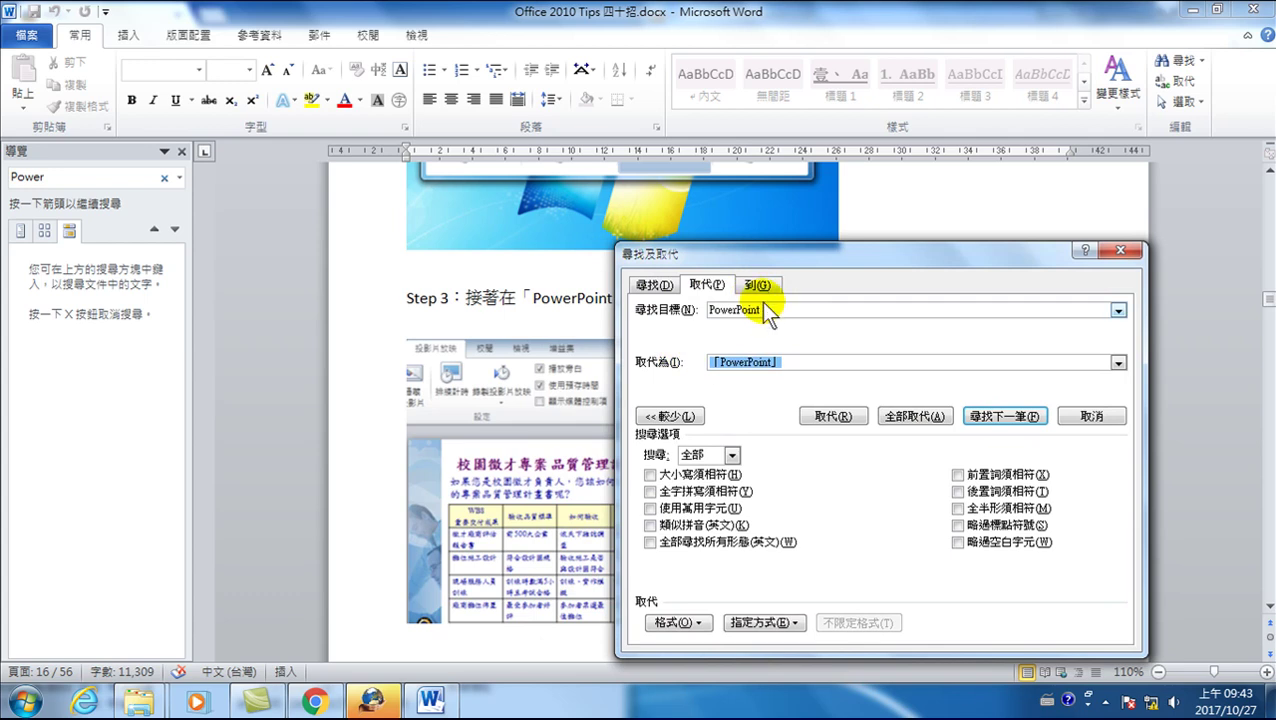
left_click(768, 310)
double_click(763, 310)
key("ctrl+v")
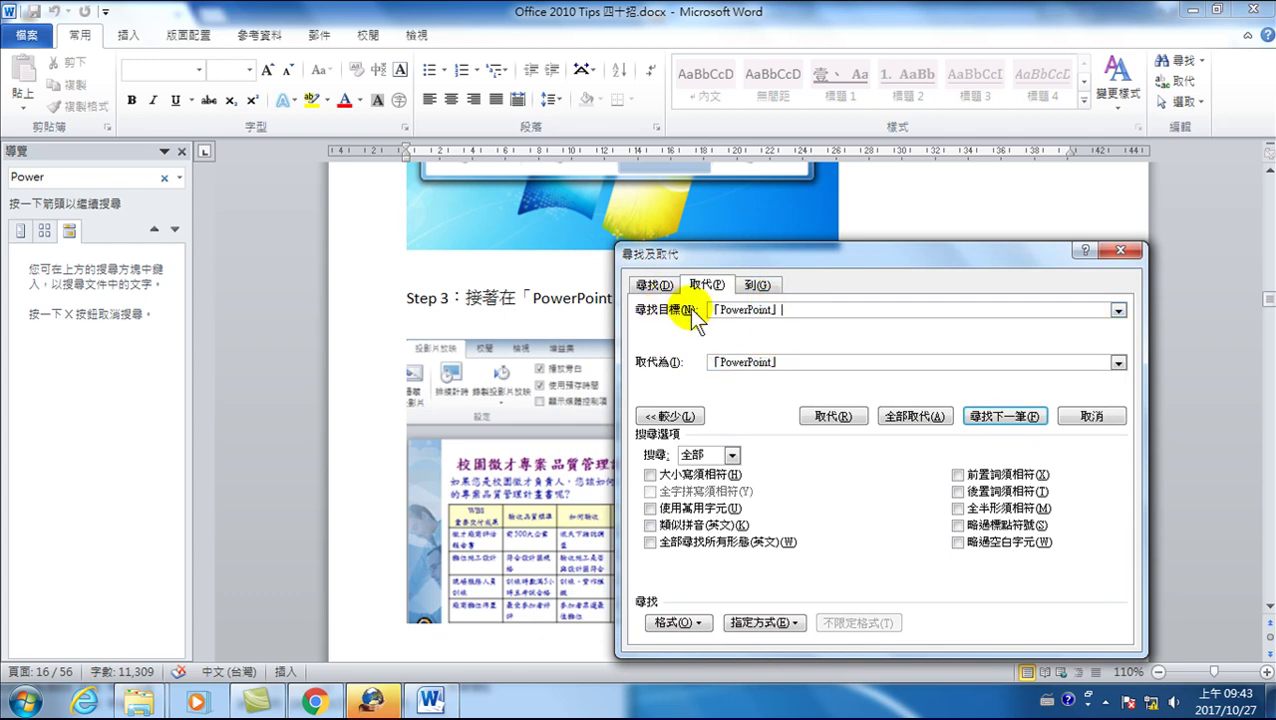
left_click(710, 310)
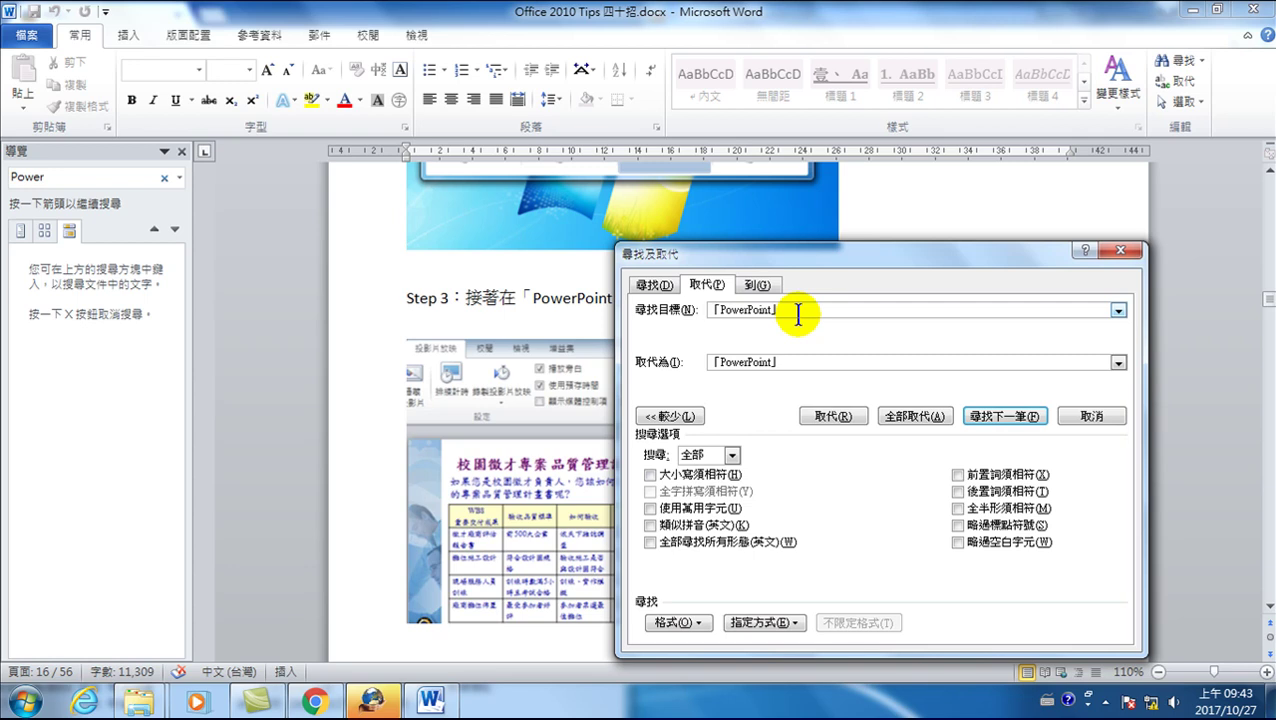
- Turn Find what into the wildcard pattern \「(*)\」 and select the old replacement text
type("\\")
type("(*)")
key("Delete")
key("Delete")
key("Delete")
key("Delete")
key("Delete")
key("Delete")
key("Delete")
key("Delete")
key("Delete")
key("Delete")
type("\\」")
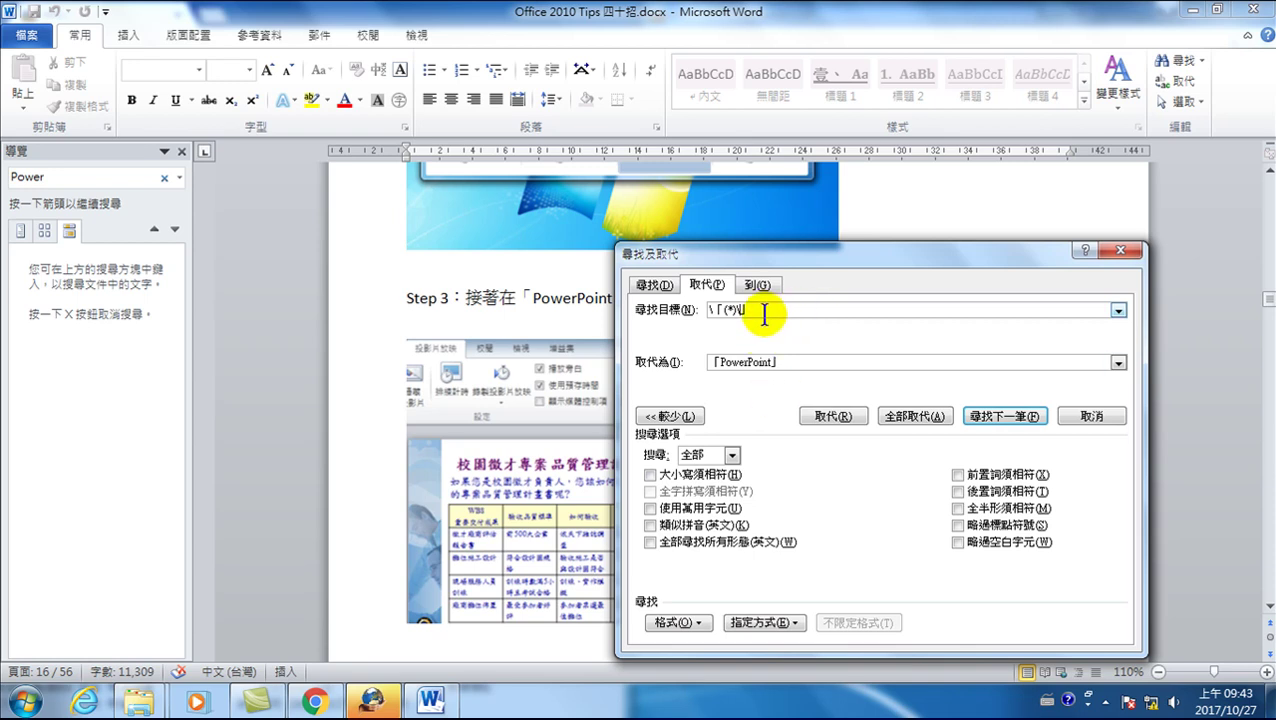
mouse_move(786, 258)
left_mouse_down()
mouse_move(822, 268)
mouse_move(883, 256)
left_mouse_up()
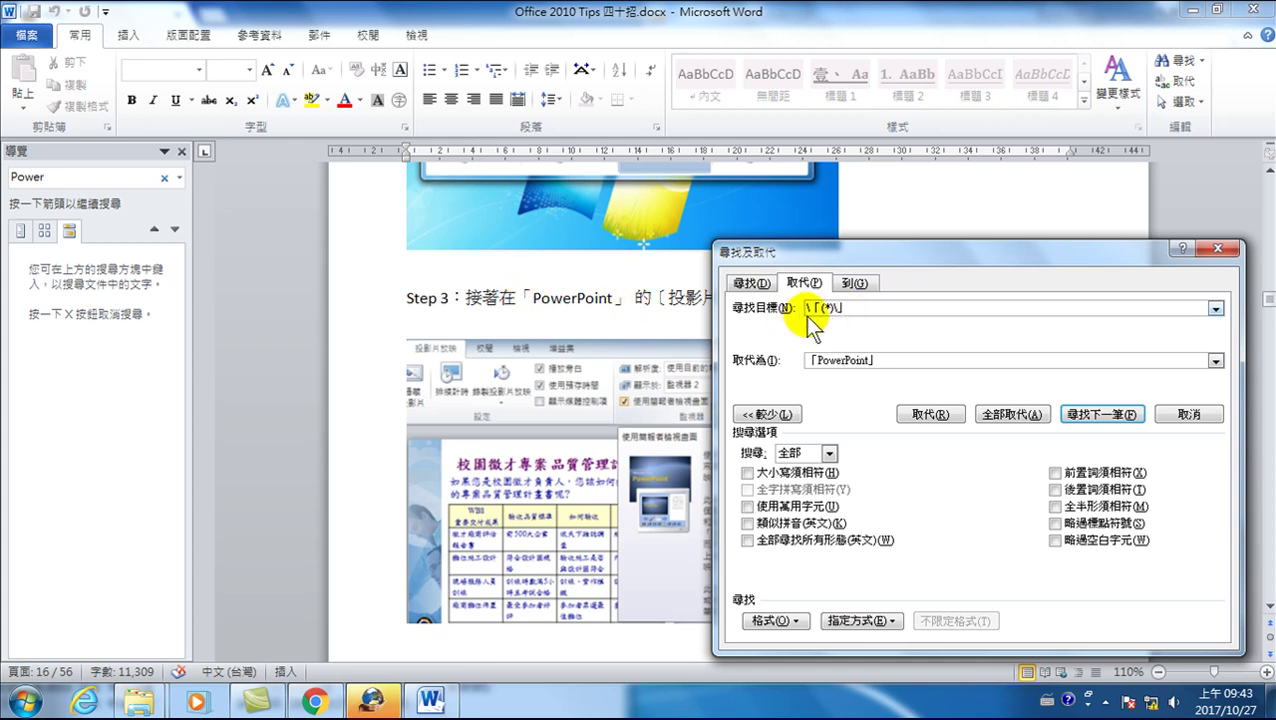
left_click_drag(880, 360, 811, 362)
- Replace with "\1" using wildcards, converting all 51 bracketed items to double quotes
key("BackSpace")
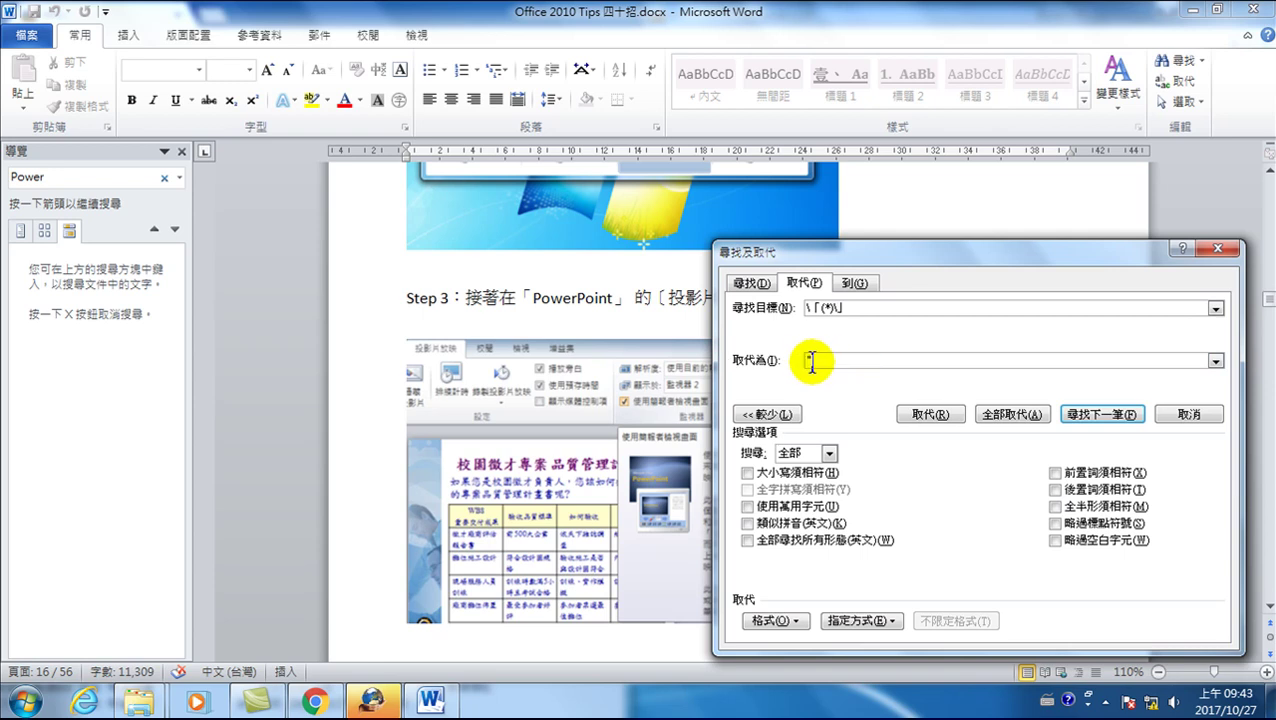
type("「\\1」")
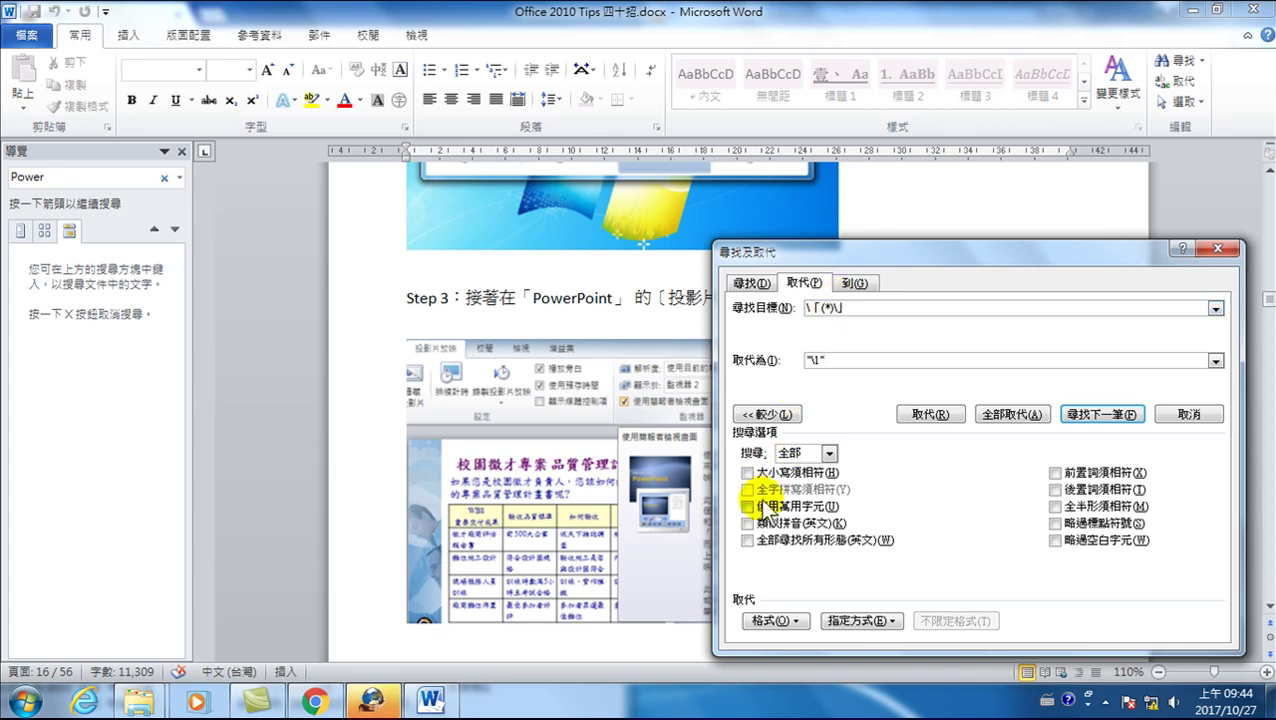
left_click(749, 507)
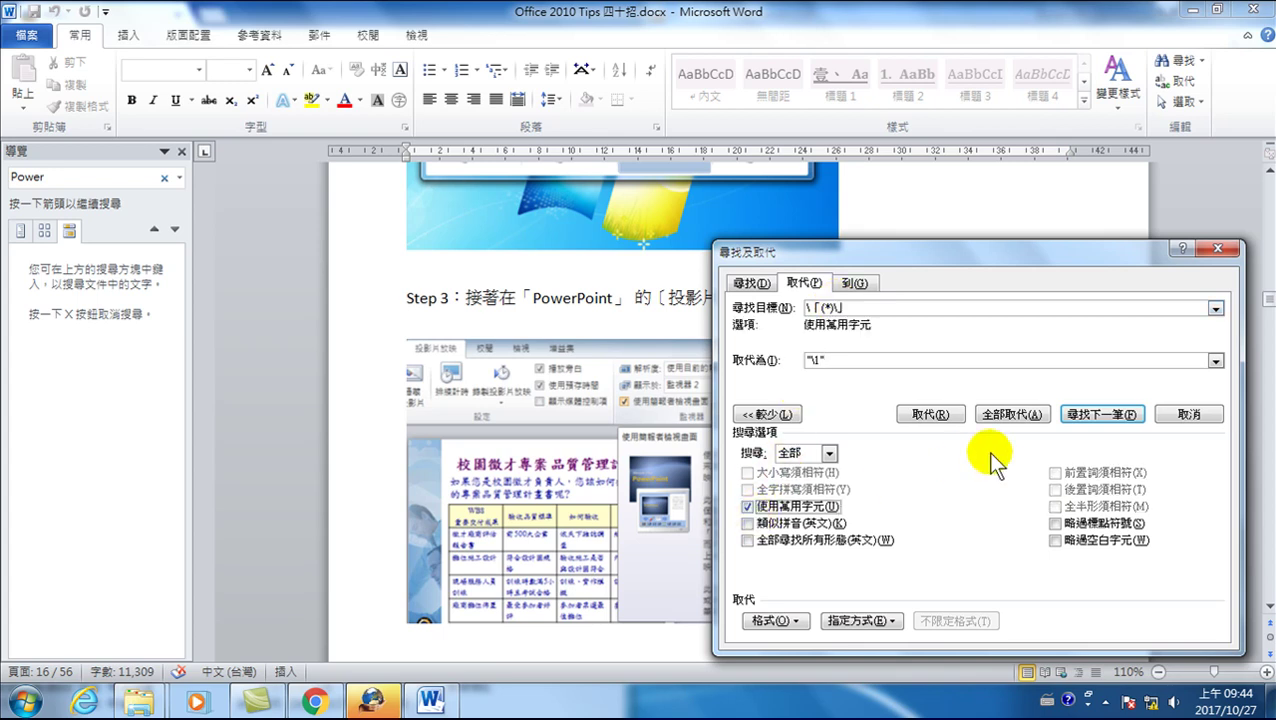
left_click(1013, 413)
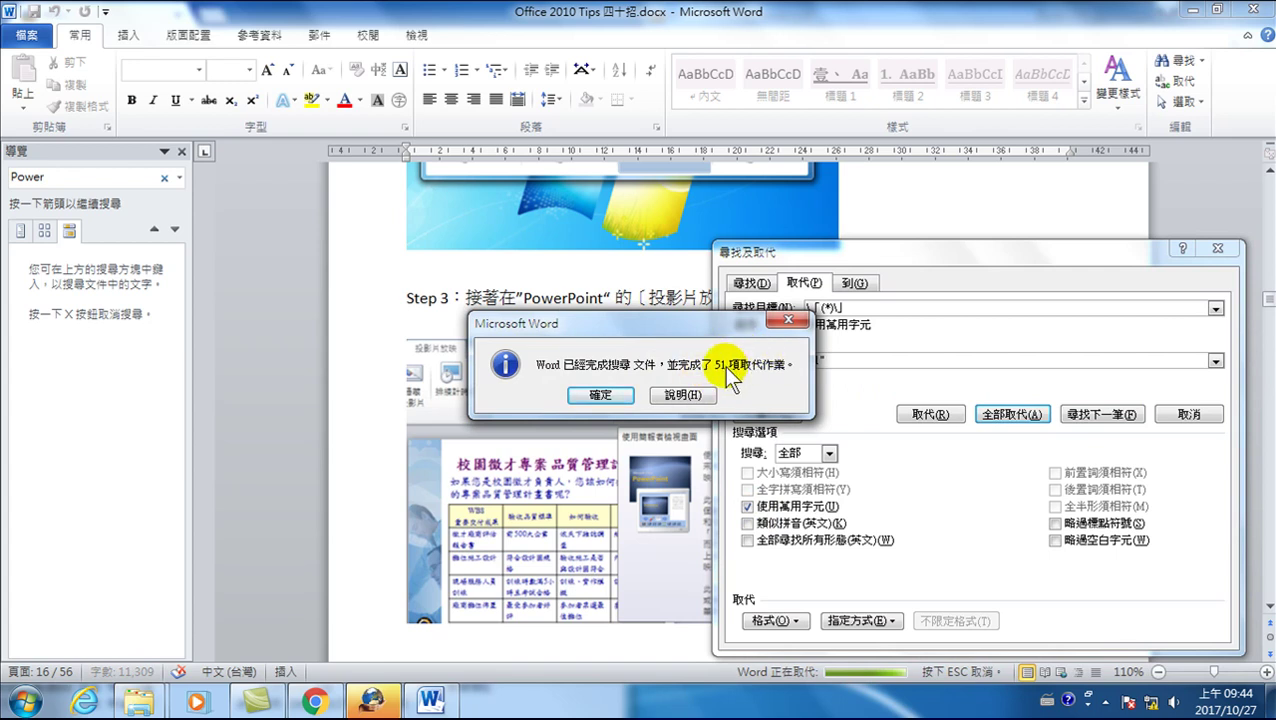
left_click(636, 396)
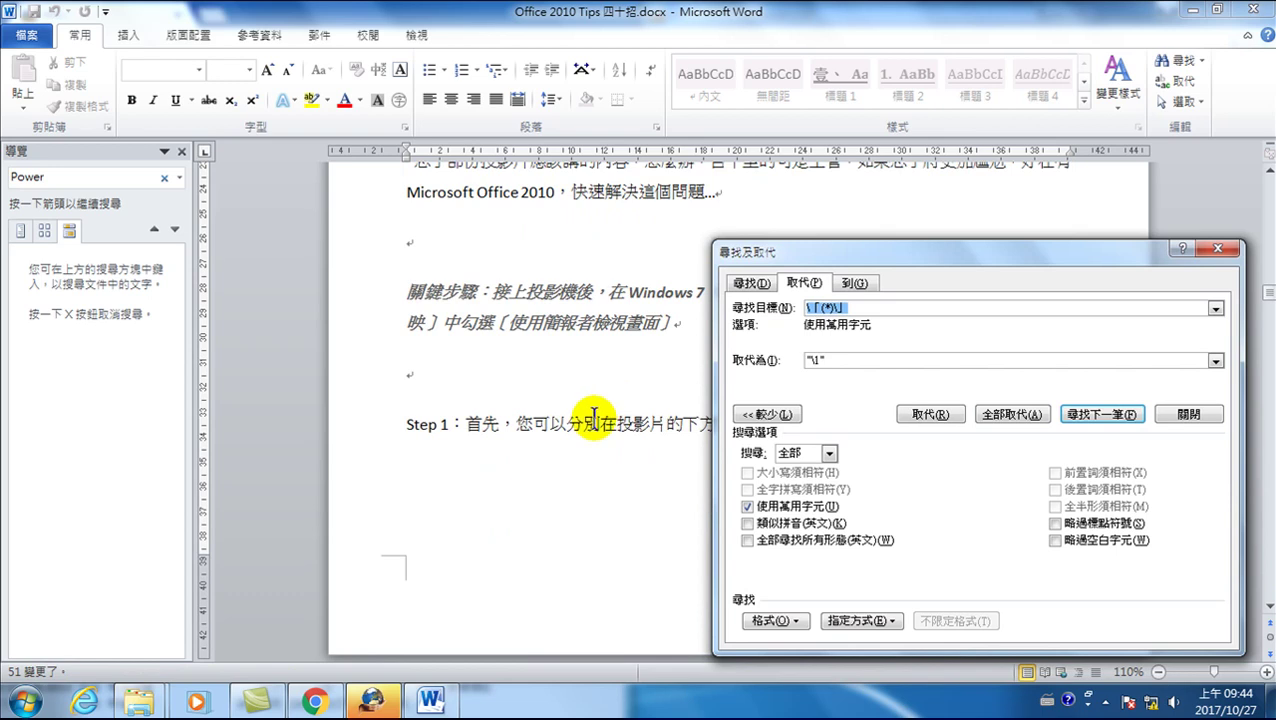
left_click(594, 420)
- Close the Find and Replace window
scroll(594, 418, "down", 3)
scroll(590, 345, "up", 4)
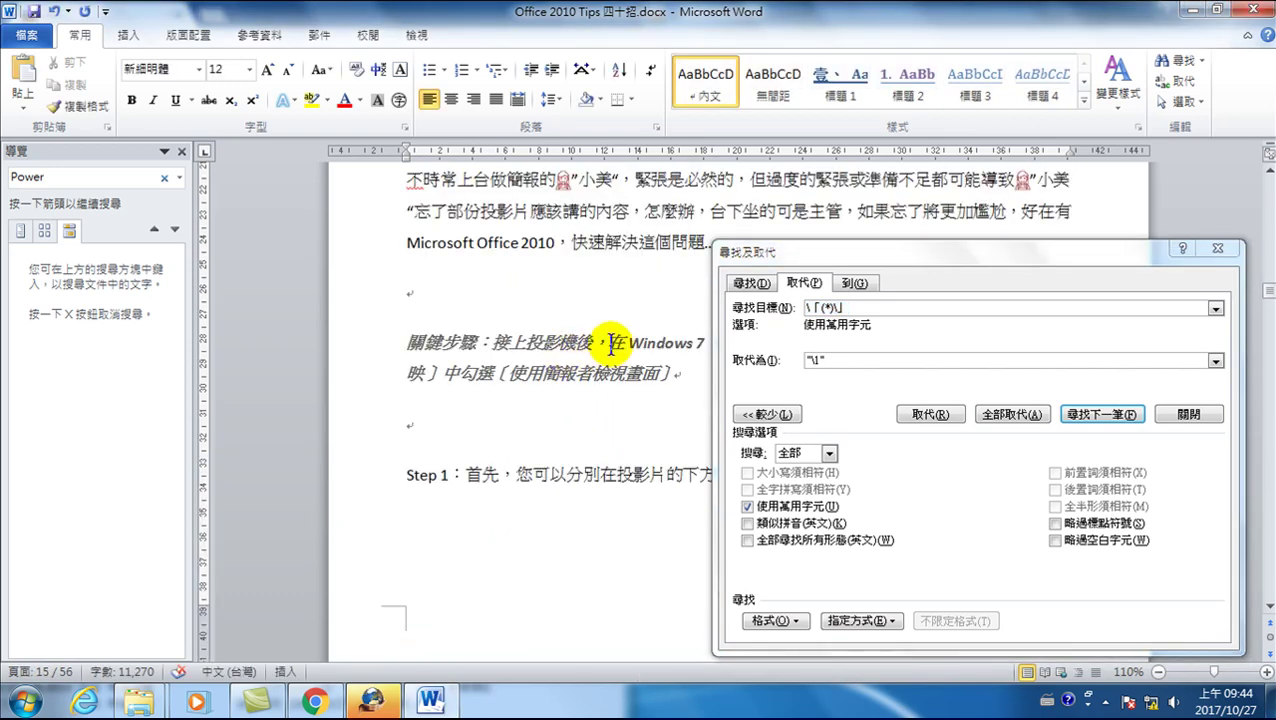
scroll(607, 350, "down", 5)
scroll(608, 375, "down", 4)
scroll(607, 392, "down", 2)
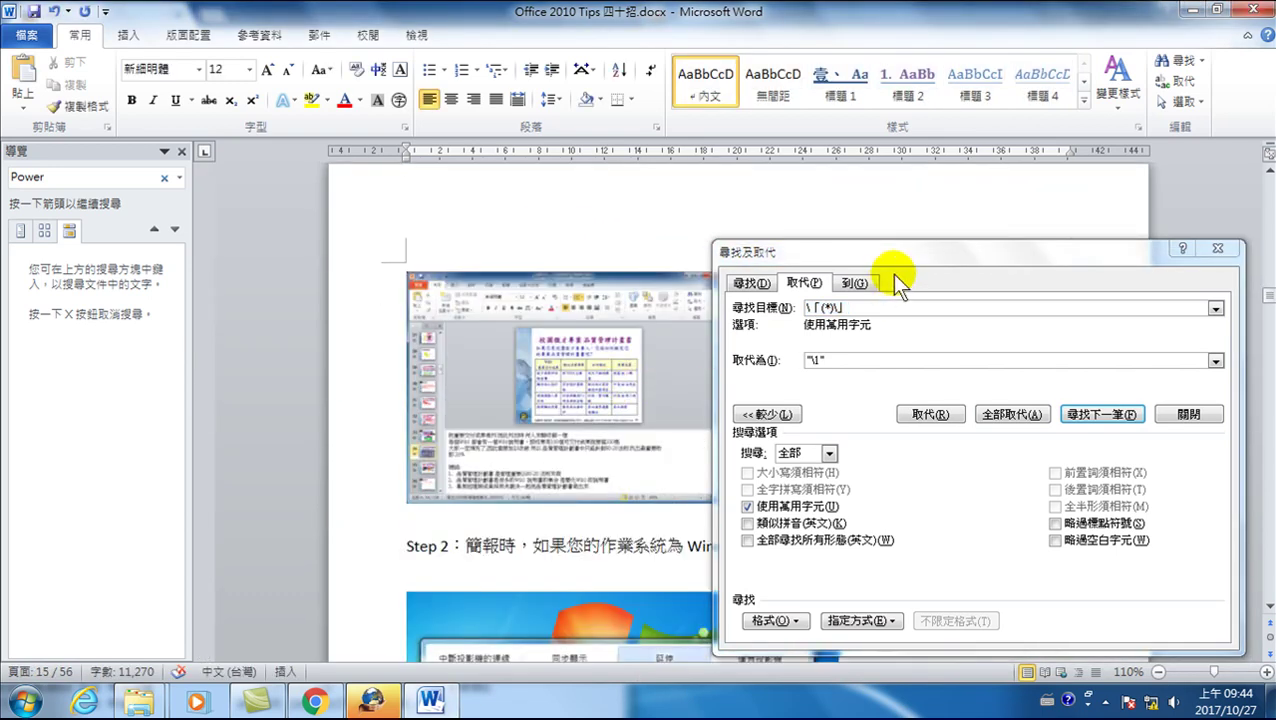
left_click(1215, 249)
- Check that Step 3 now shows "PowerPoint" in quotes, then return to the document start
scroll(712, 464, "down", 4)
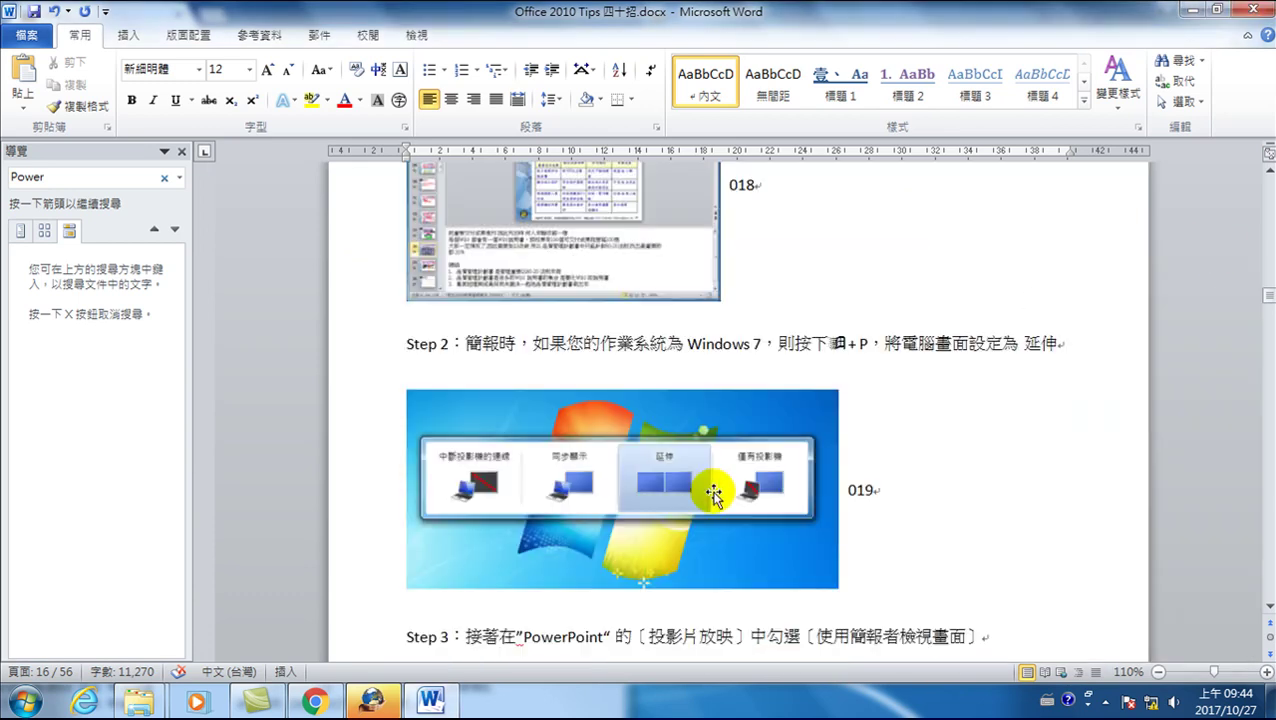
scroll(727, 432, "down", 4)
scroll(727, 432, "down", 2)
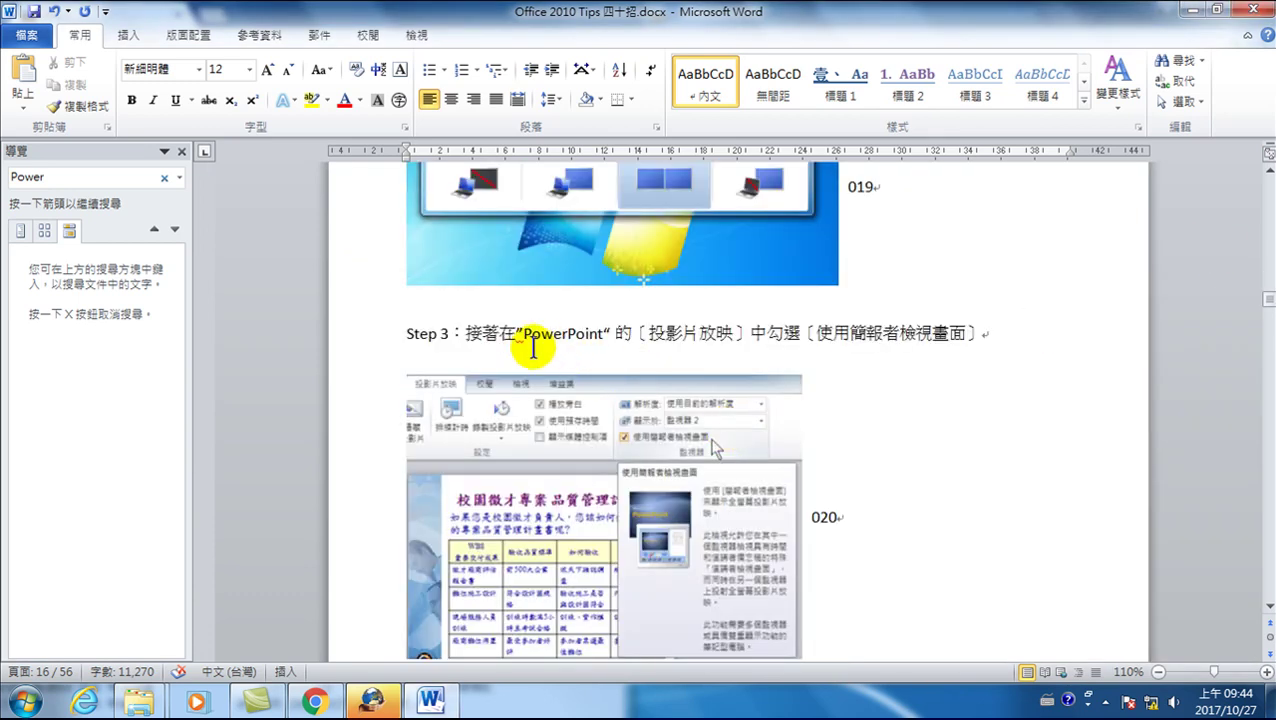
left_click_drag(513, 333, 606, 335)
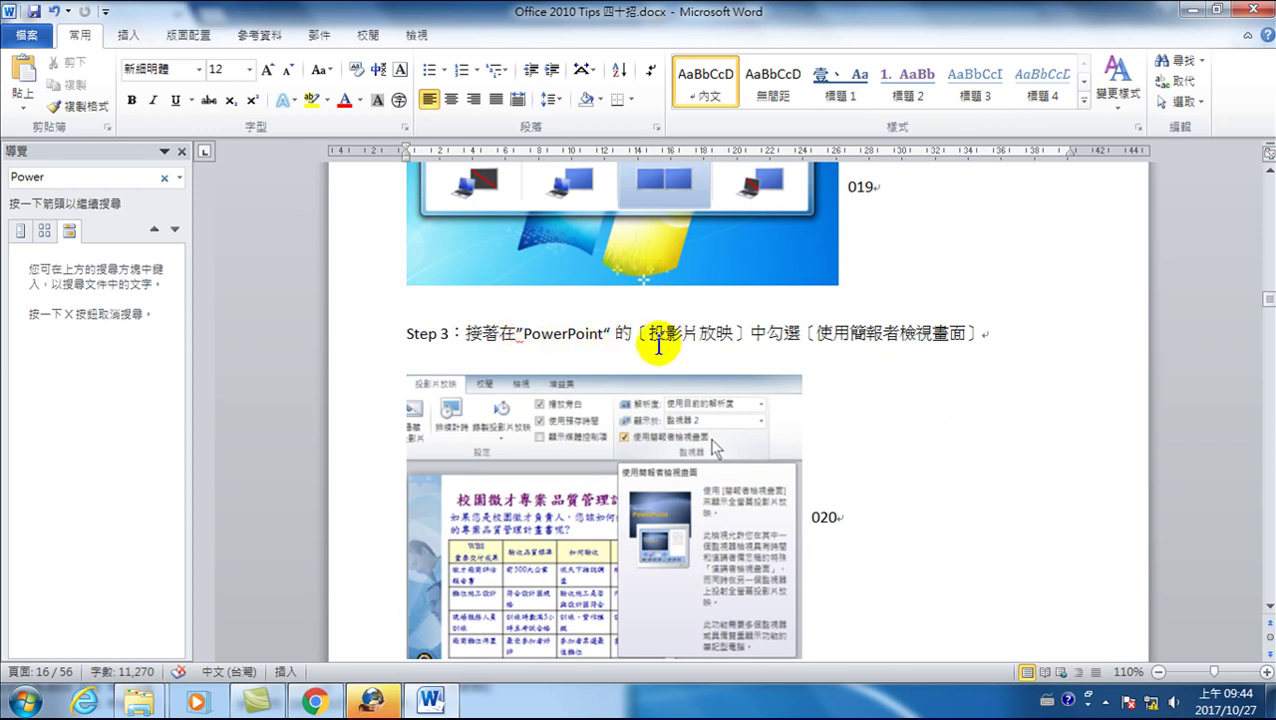
scroll(655, 350, "down", 4)
scroll(655, 354, "up", 5)
key("ctrl+Home")
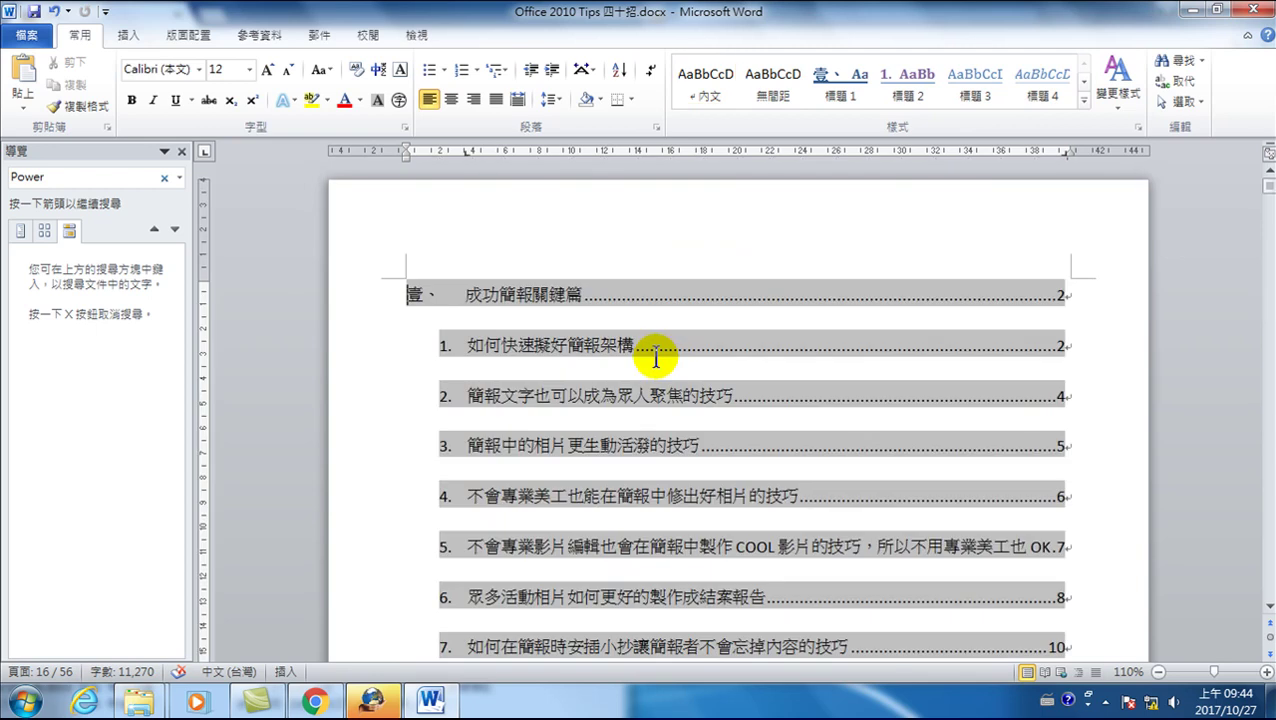
- Search the Navigation pane for 'Word' and jump to match 2, Step 1's quoted Microsoft "Word"
left_click(85, 177)
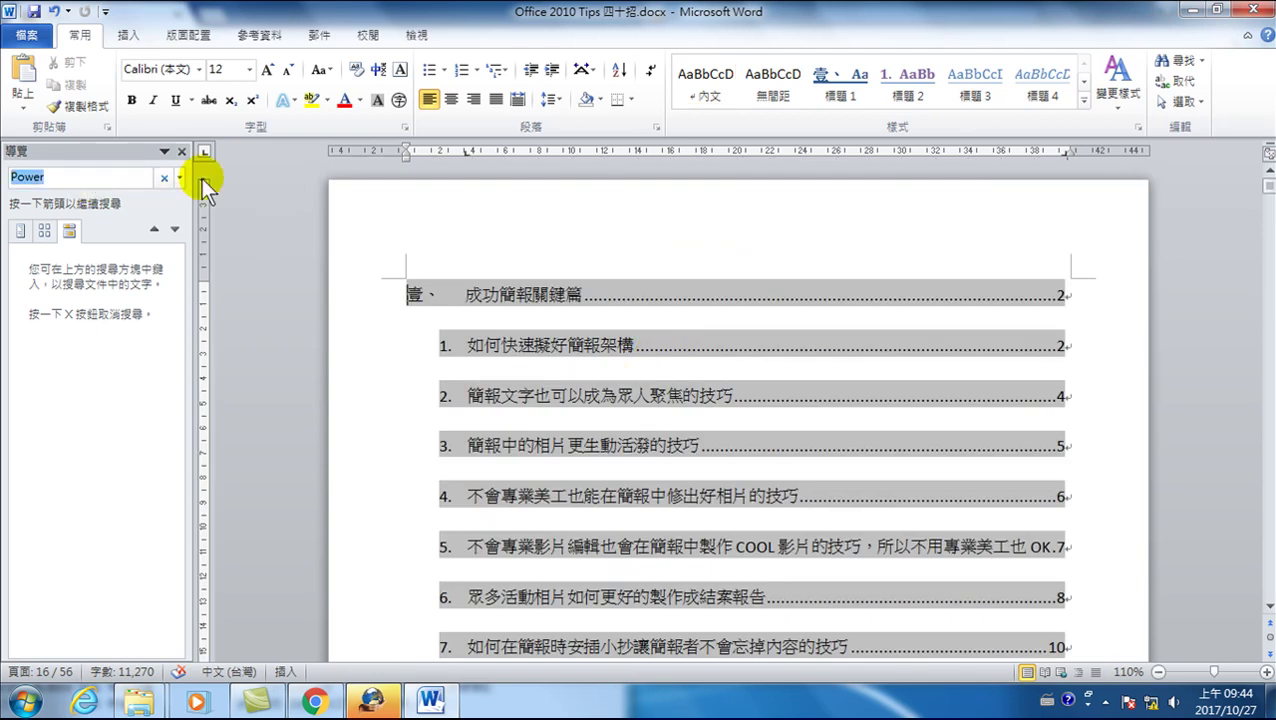
type("Word")
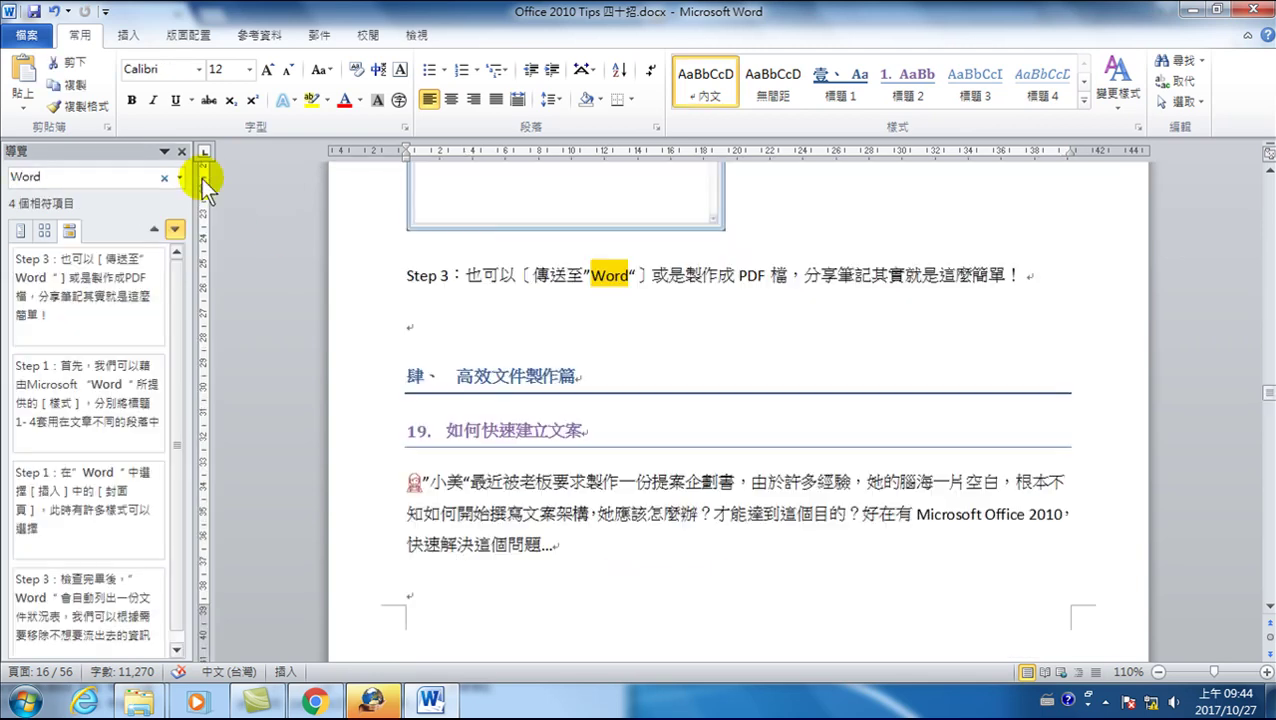
left_click(118, 386)
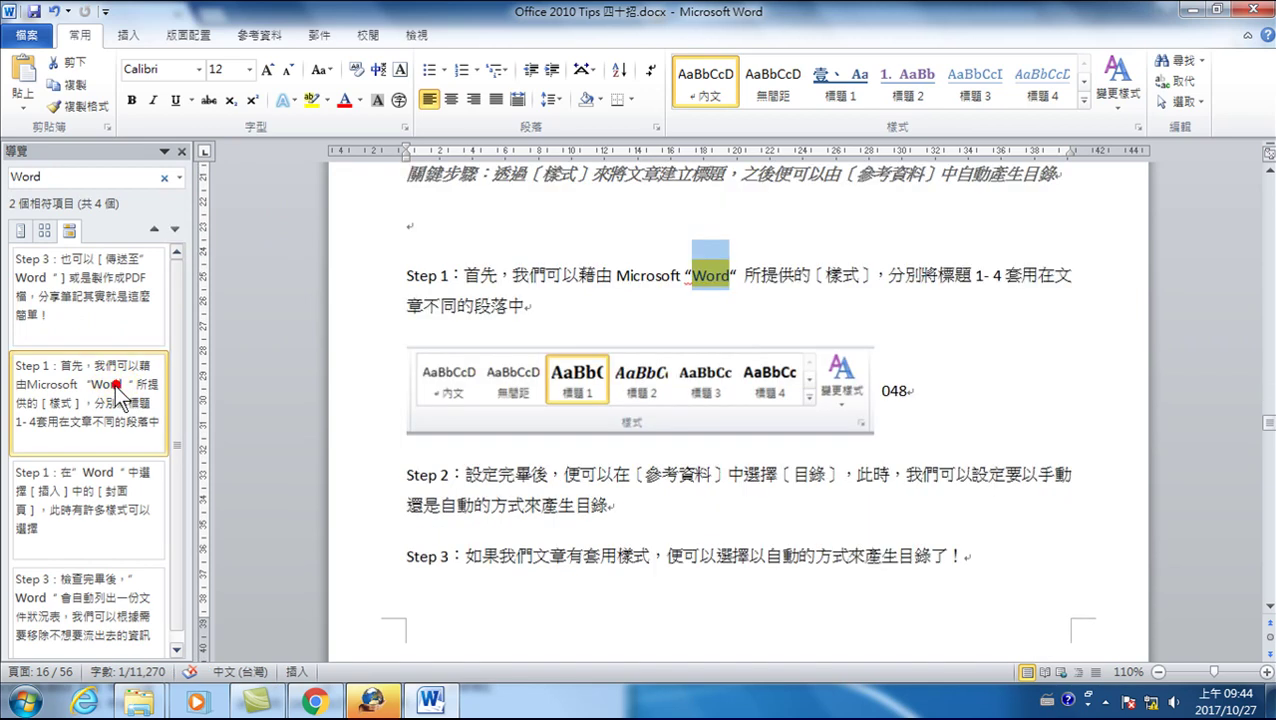
left_click(766, 274)
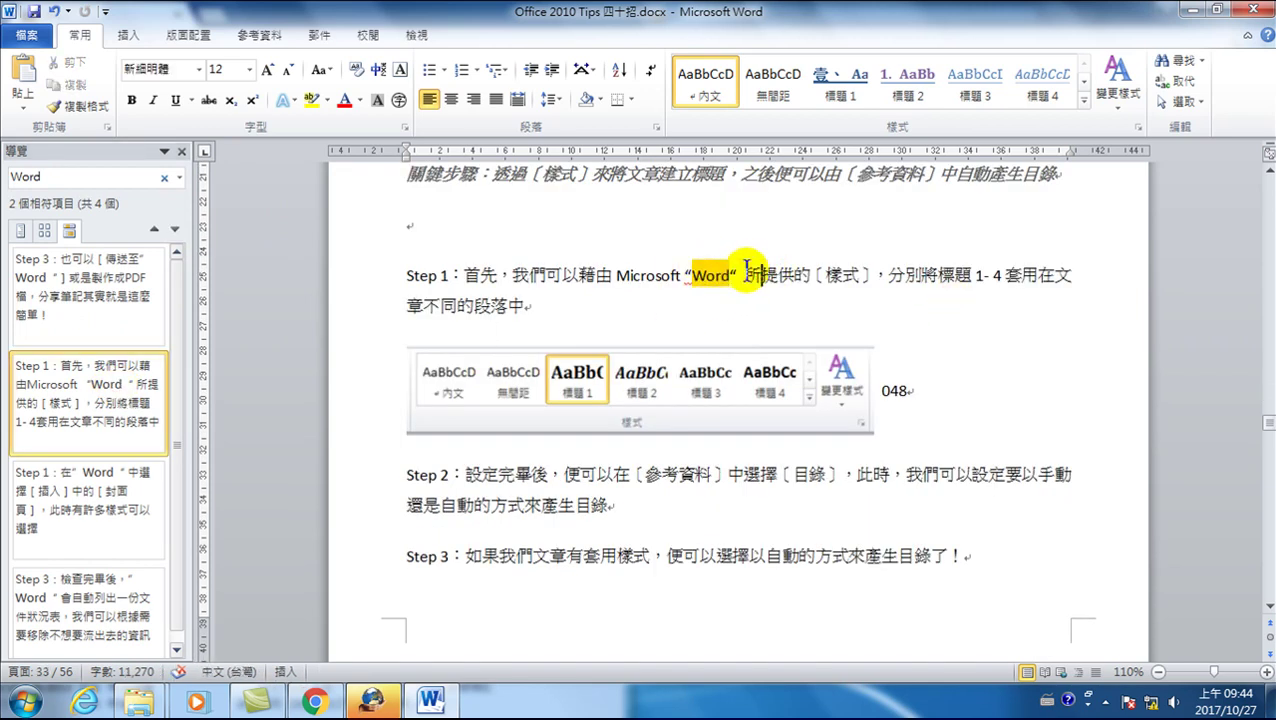